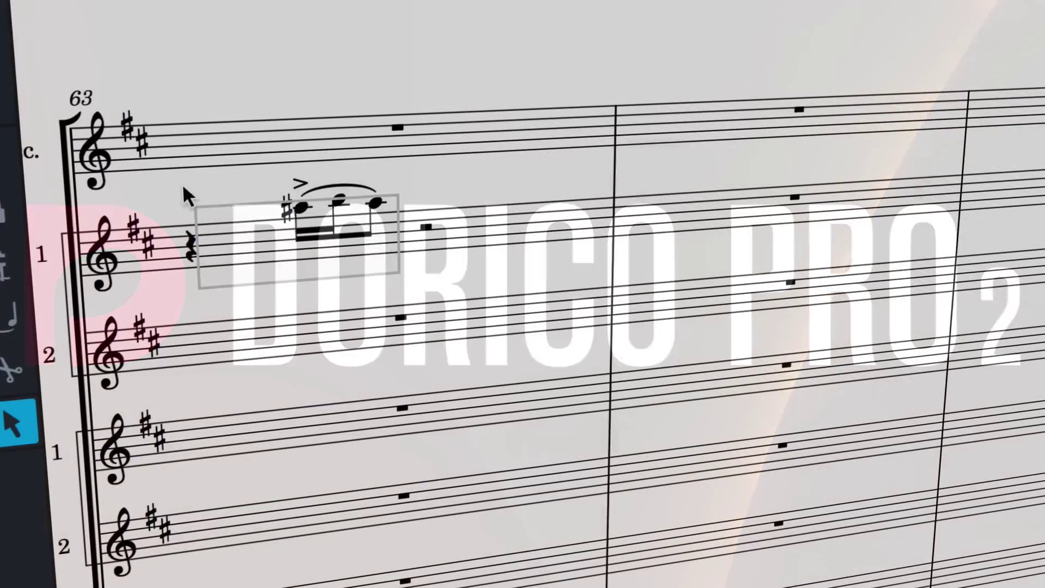
Copy the accented figure from bar 63 and paste it into the following bars
{"action": "left_click_drag", "start_coordinate": [183, 187], "coordinate": [221, 240]}
{"action": "right_click", "coordinate": [229, 251]}
{"action": "left_click", "coordinate": [239, 253]}
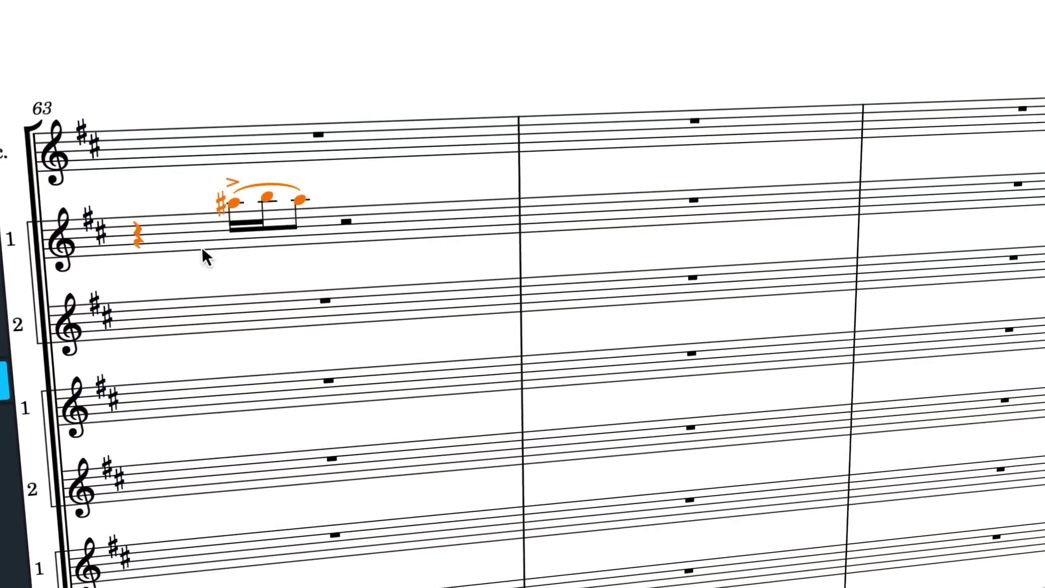
{"action": "left_click", "coordinate": [346, 221]}
{"action": "left_click", "coordinate": [769, 509], "text": "shift"}
{"action": "right_click", "coordinate": [964, 170]}
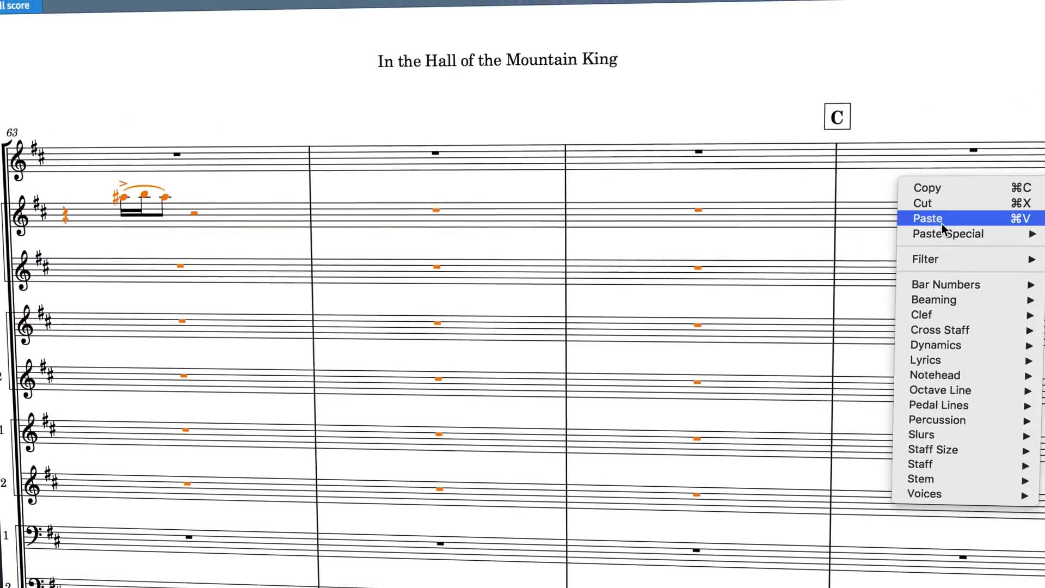
{"action": "left_click", "coordinate": [941, 224]}
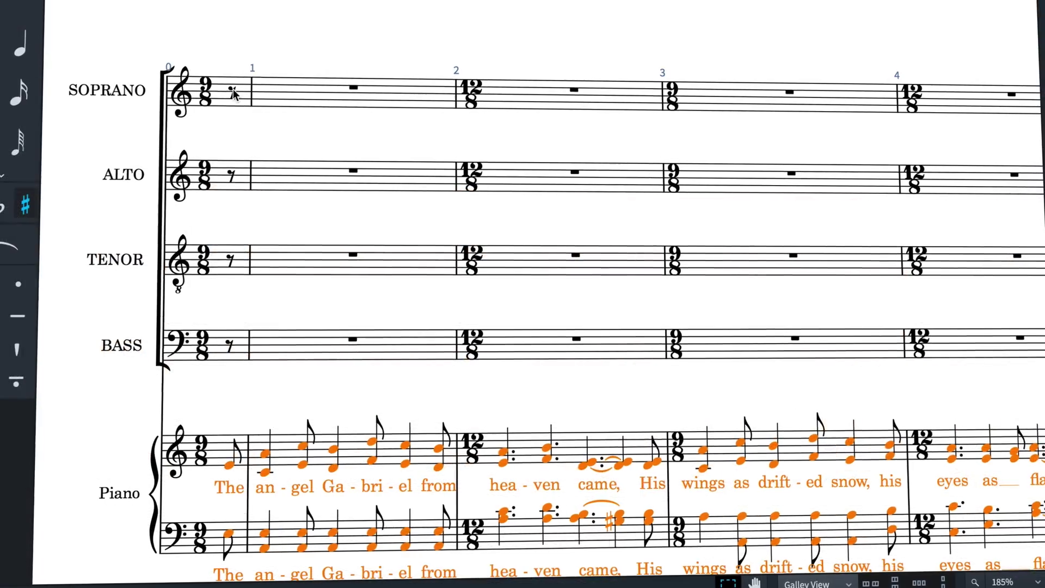
Explode the piano part across the four choir staves starting at the pickup bar
{"action": "left_click", "coordinate": [233, 93]}
{"action": "left_click", "coordinate": [229, 347], "text": "shift"}
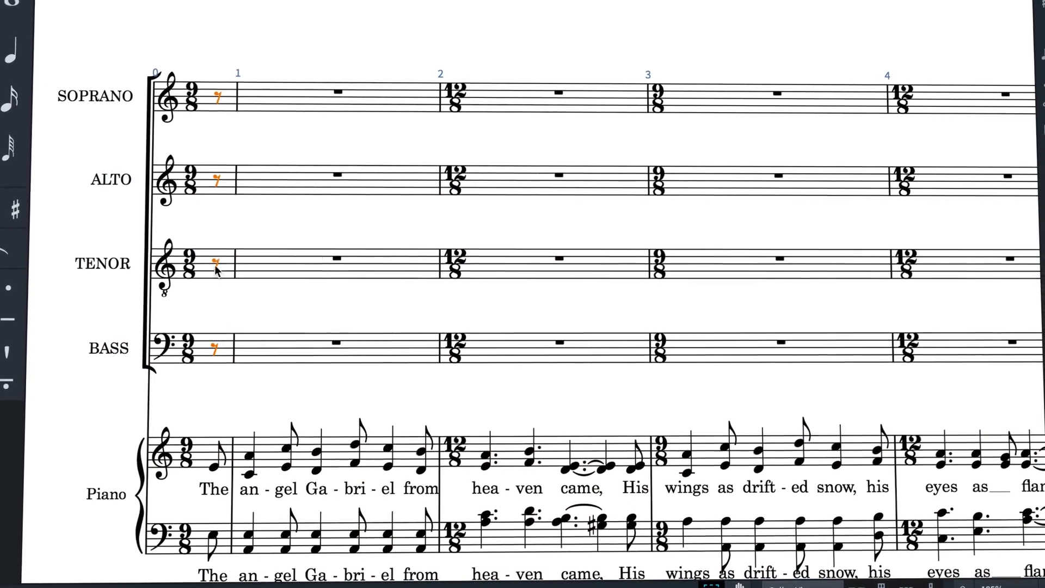
{"action": "right_click", "coordinate": [218, 95]}
{"action": "mouse_move", "coordinate": [312, 147]}
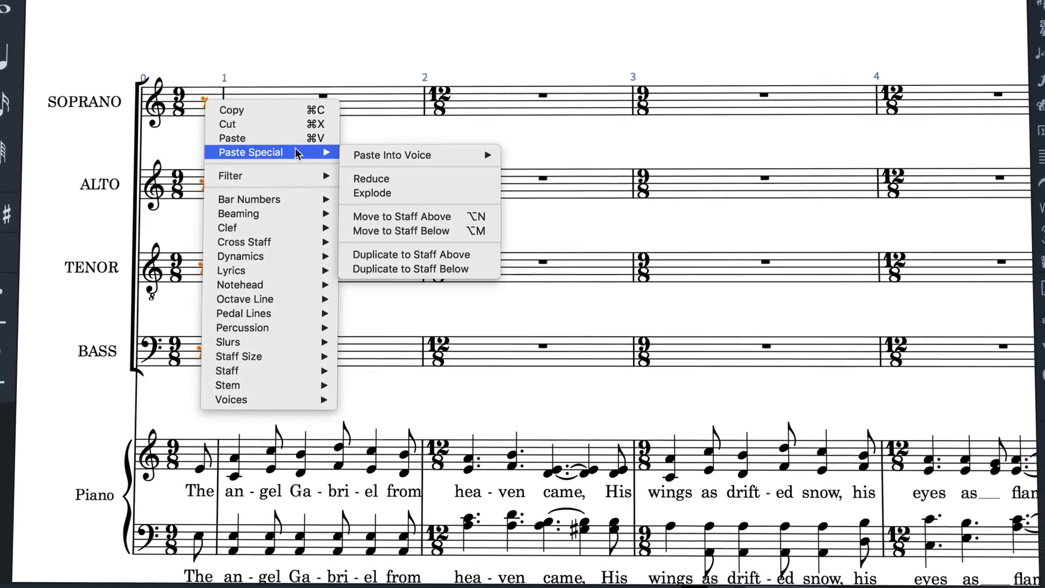
{"action": "left_click", "coordinate": [374, 194]}
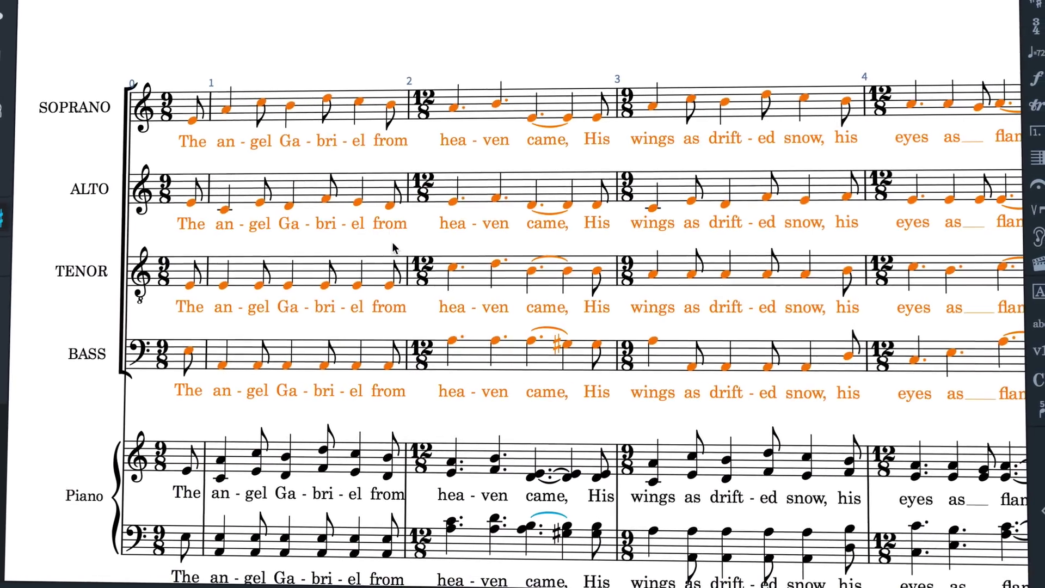
{"action": "key", "text": "Escape"}
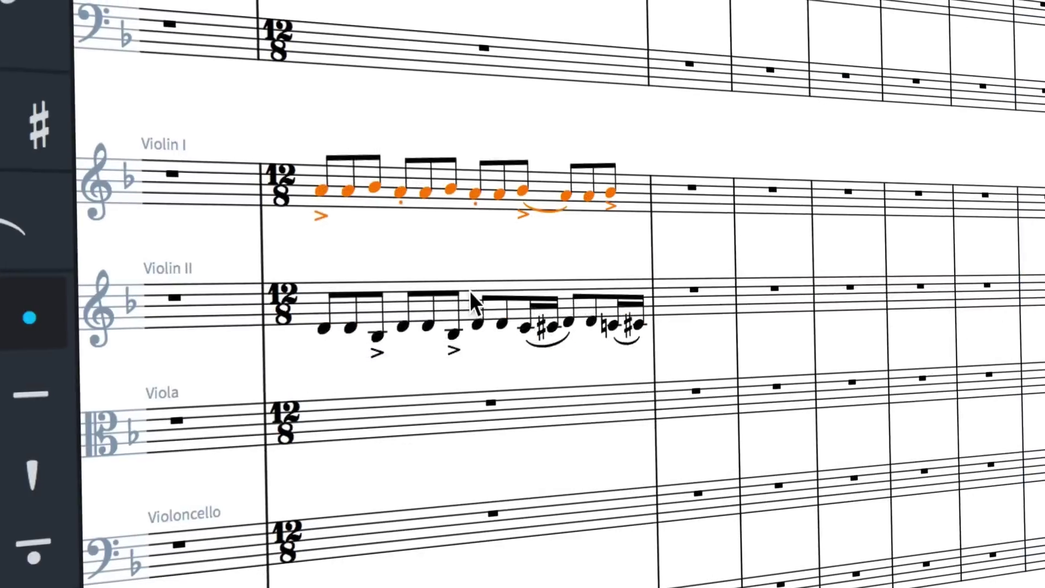
Copy the Violin I passage and paste it into the next three bars
{"action": "right_click", "coordinate": [434, 299]}
{"action": "left_click", "coordinate": [433, 325]}
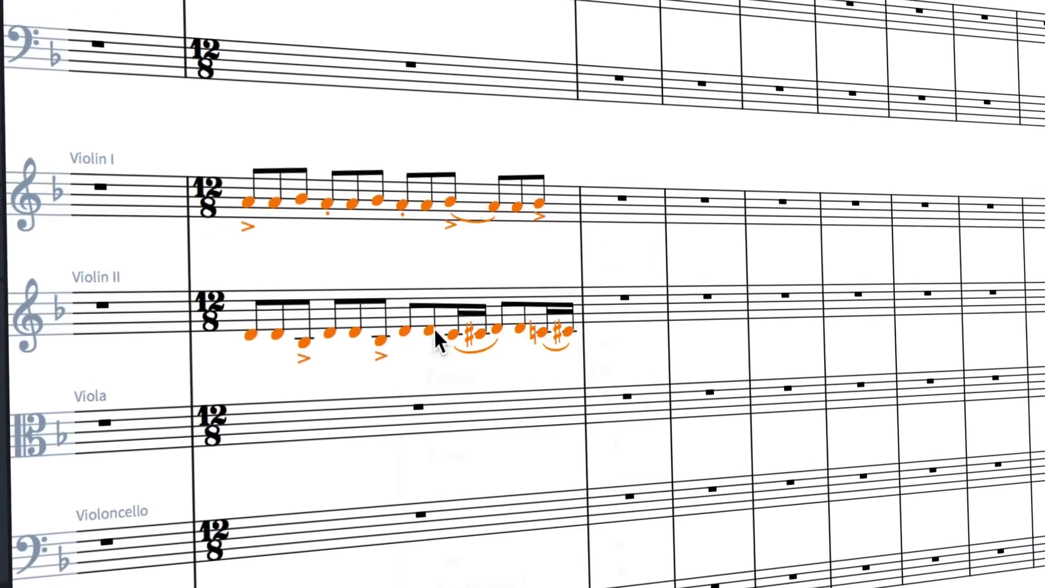
{"action": "left_click", "coordinate": [622, 198]}
{"action": "left_click", "coordinate": [782, 202], "text": "shift"}
{"action": "right_click", "coordinate": [782, 203]}
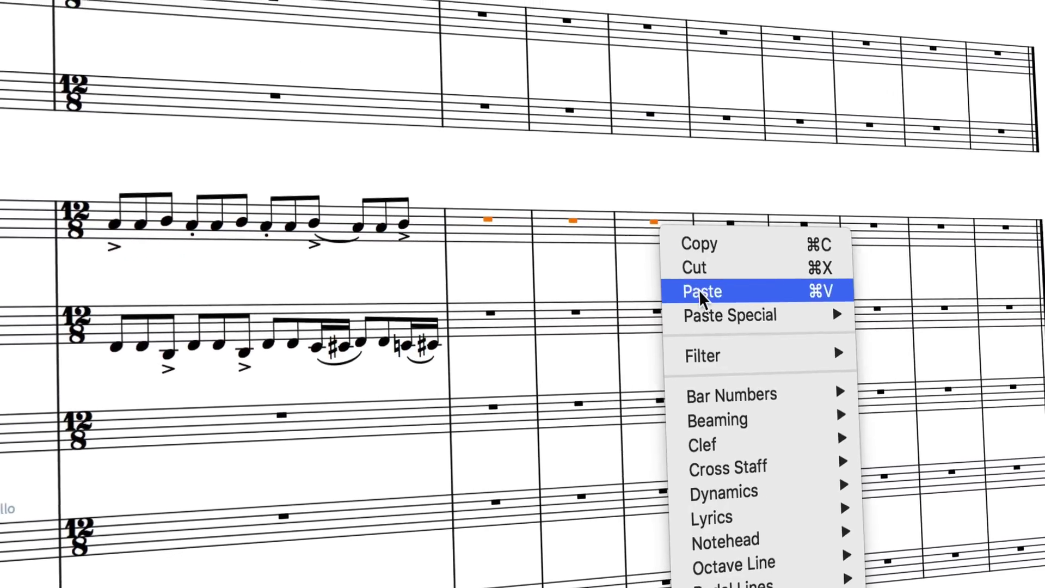
{"action": "left_click", "coordinate": [699, 290]}
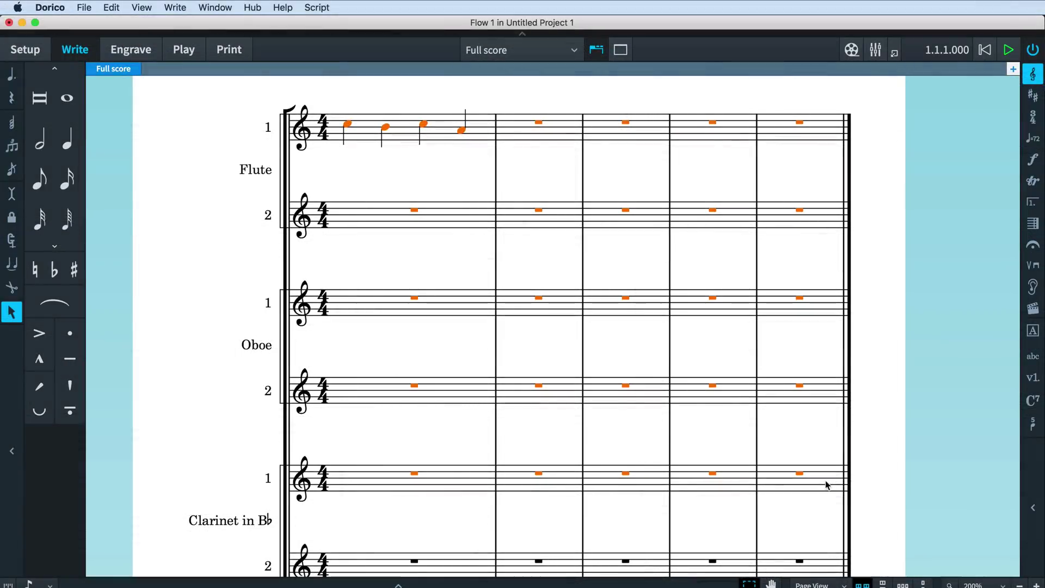
Paste the flute figure into the empty bars and explode chords across the four horn staves
{"action": "right_click", "coordinate": [826, 485]}
{"action": "left_click", "coordinate": [857, 515]}
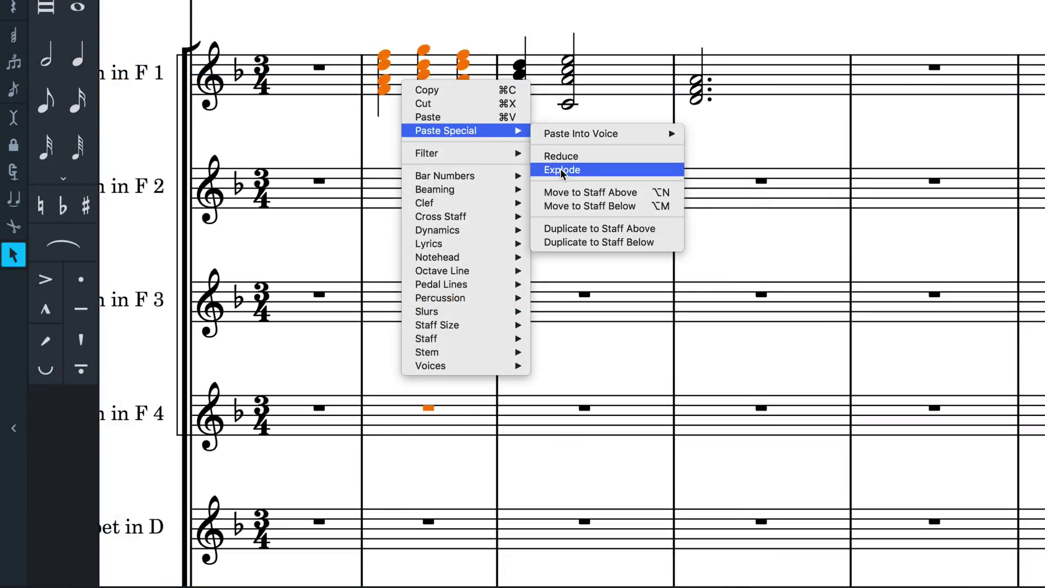
{"action": "left_click", "coordinate": [561, 169]}
{"action": "key", "text": "Escape"}
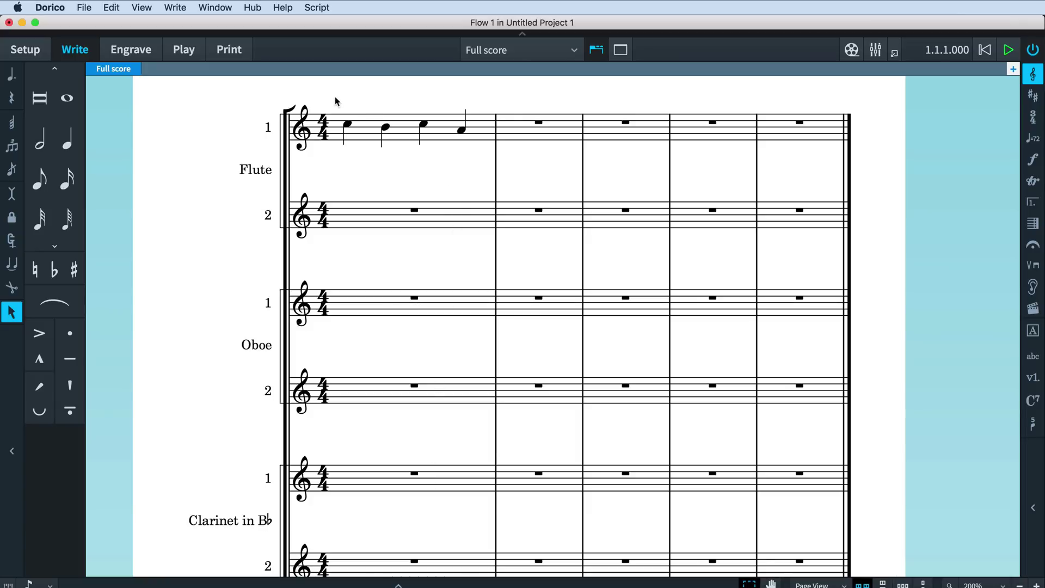
Copy the four-note figure from bar 1 of Flute 1
{"action": "left_click_drag", "start_coordinate": [335, 101], "coordinate": [488, 163]}
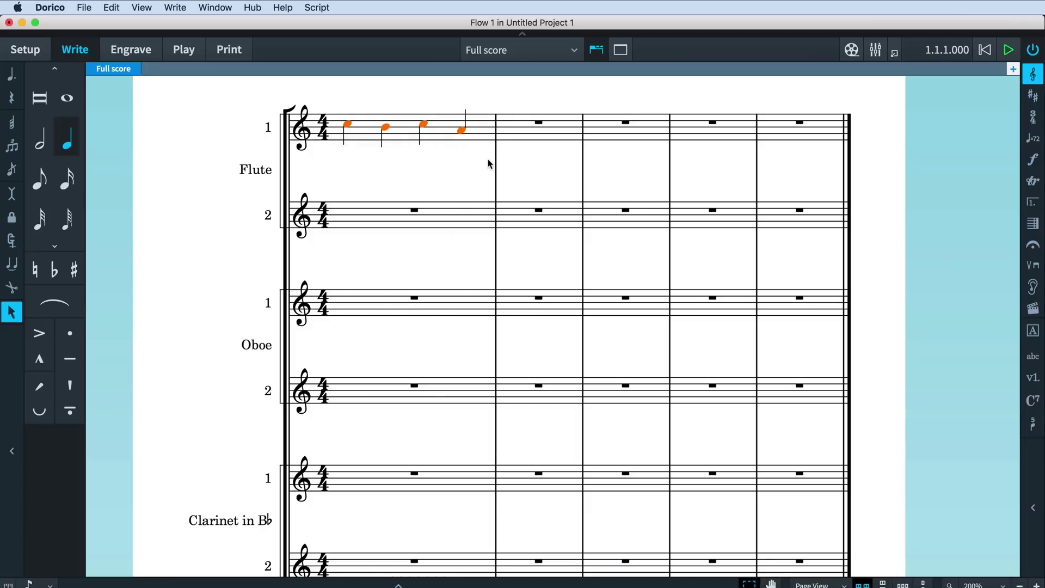
{"action": "right_click", "coordinate": [478, 131]}
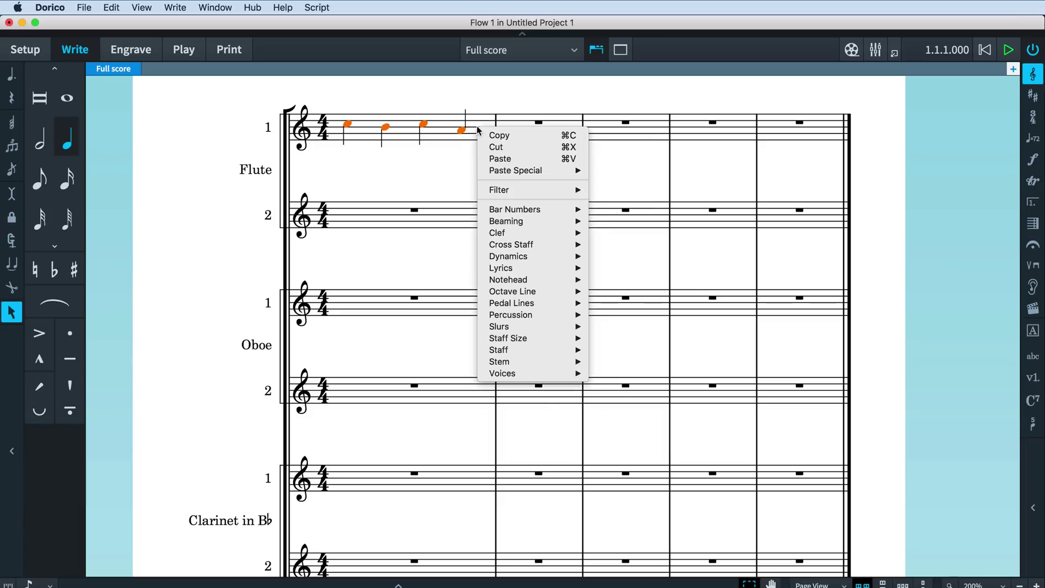
{"action": "left_click", "coordinate": [521, 136]}
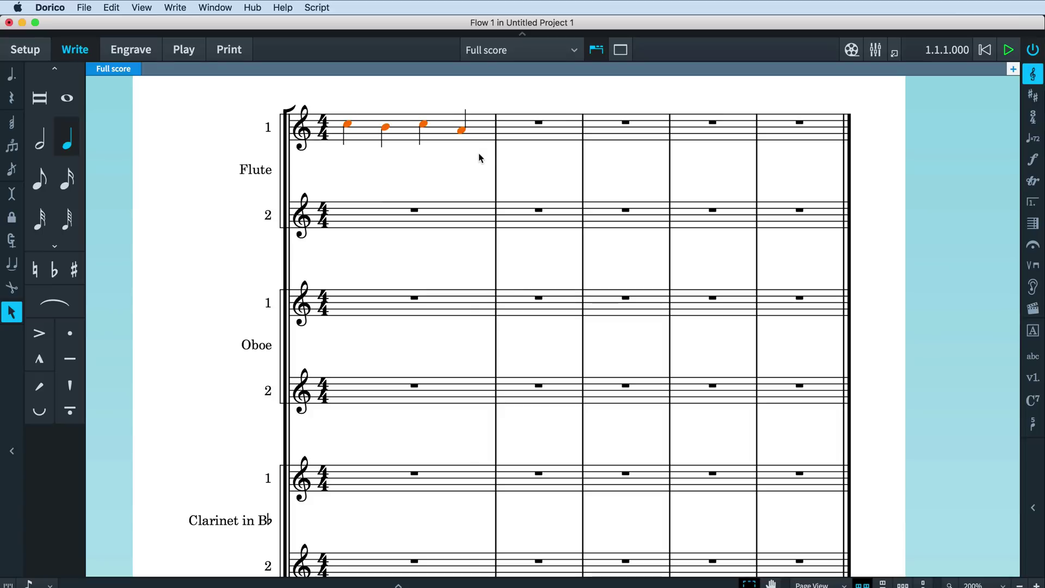
Paste the copied flute figure over the whole rest in Flute 1 bar 2
{"action": "left_click", "coordinate": [539, 123]}
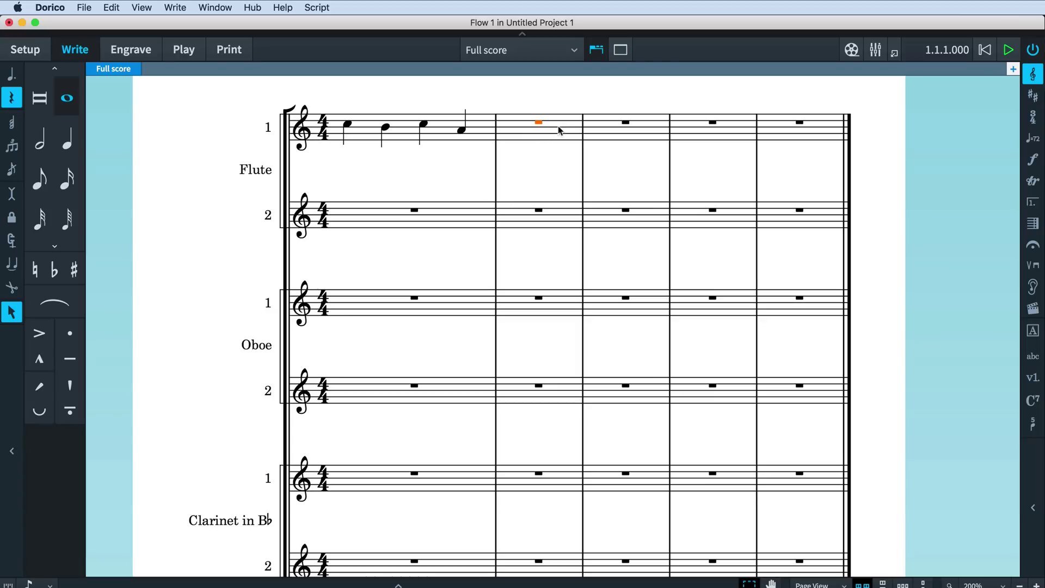
{"action": "right_click", "coordinate": [562, 128]}
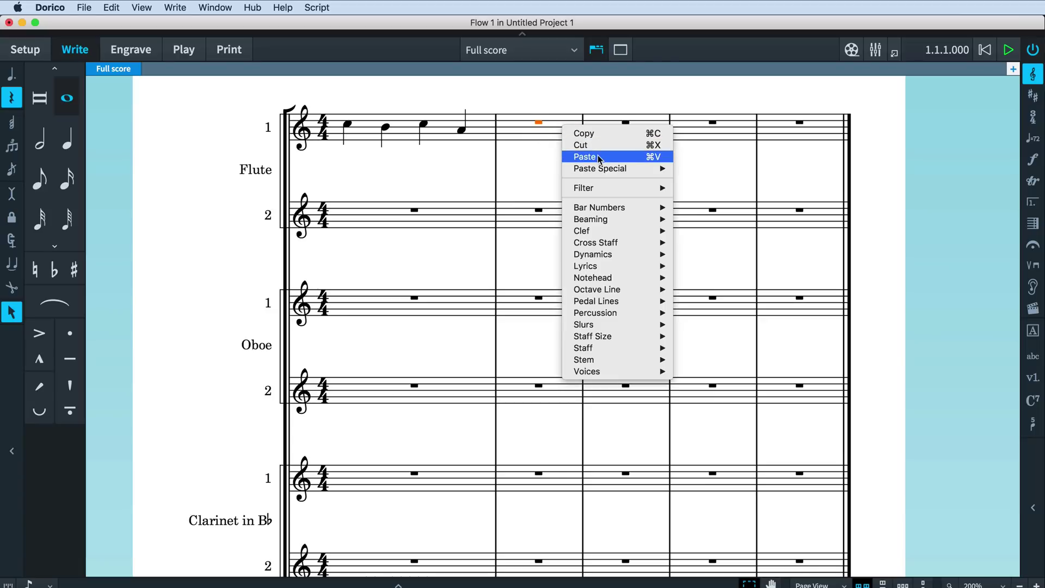
{"action": "left_click", "coordinate": [571, 156]}
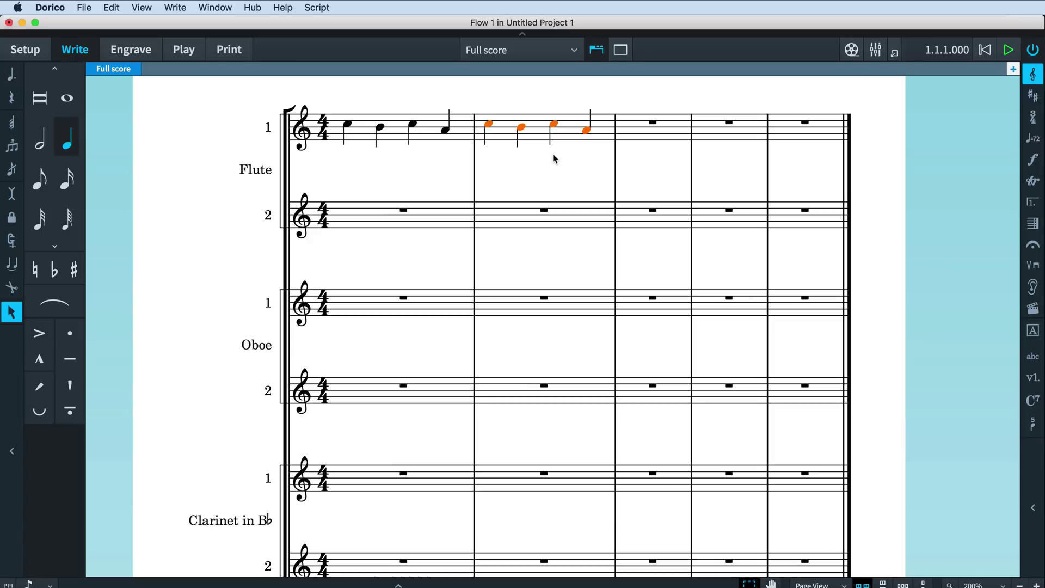
Paste the flute figure into Flute 1 bars 3 to 5
{"action": "left_click_drag", "start_coordinate": [627, 102], "coordinate": [829, 153]}
{"action": "right_click", "coordinate": [677, 129]}
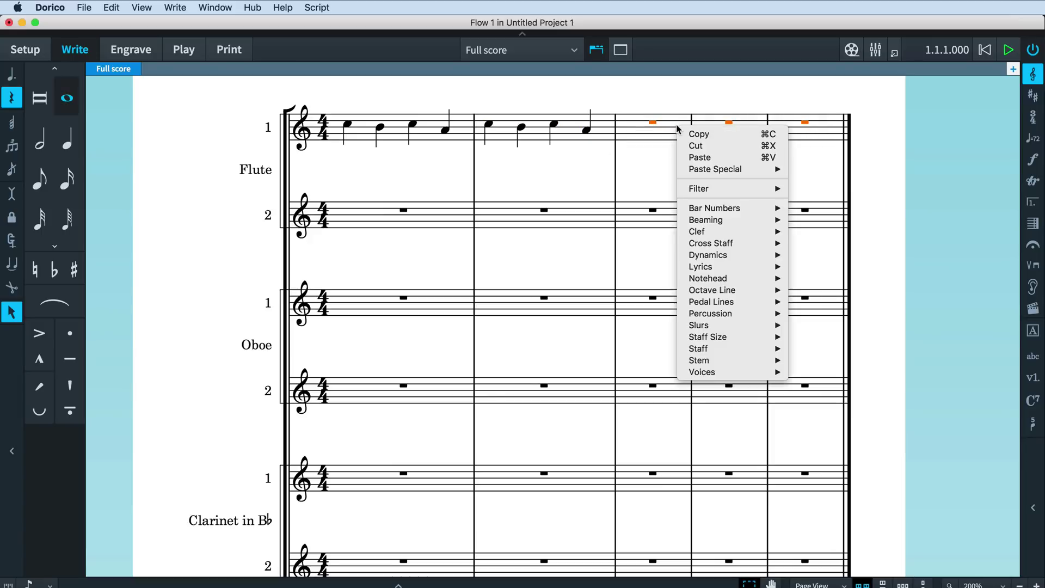
{"action": "left_click", "coordinate": [699, 157]}
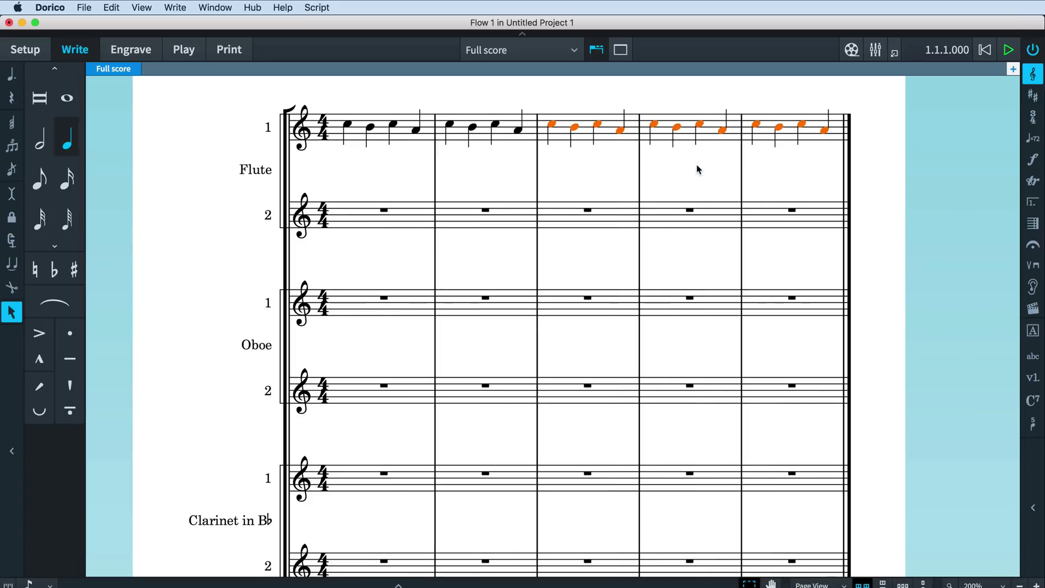
{"action": "left_click", "coordinate": [611, 176]}
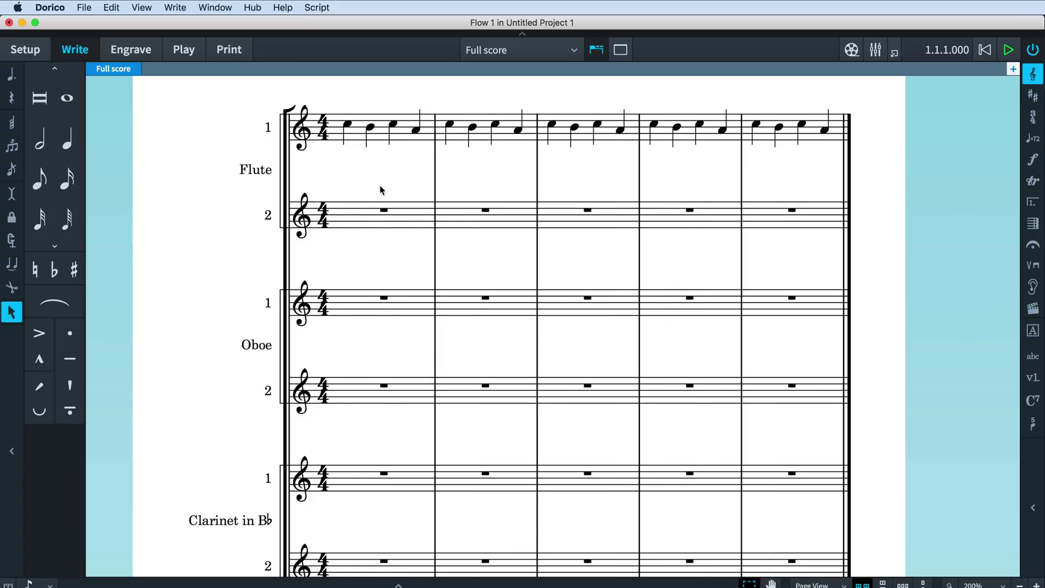
Paste the flute figure into bar 1 of Flute 2 through Clarinet 1
{"action": "left_click_drag", "start_coordinate": [364, 186], "coordinate": [411, 498]}
{"action": "right_click", "coordinate": [418, 214]}
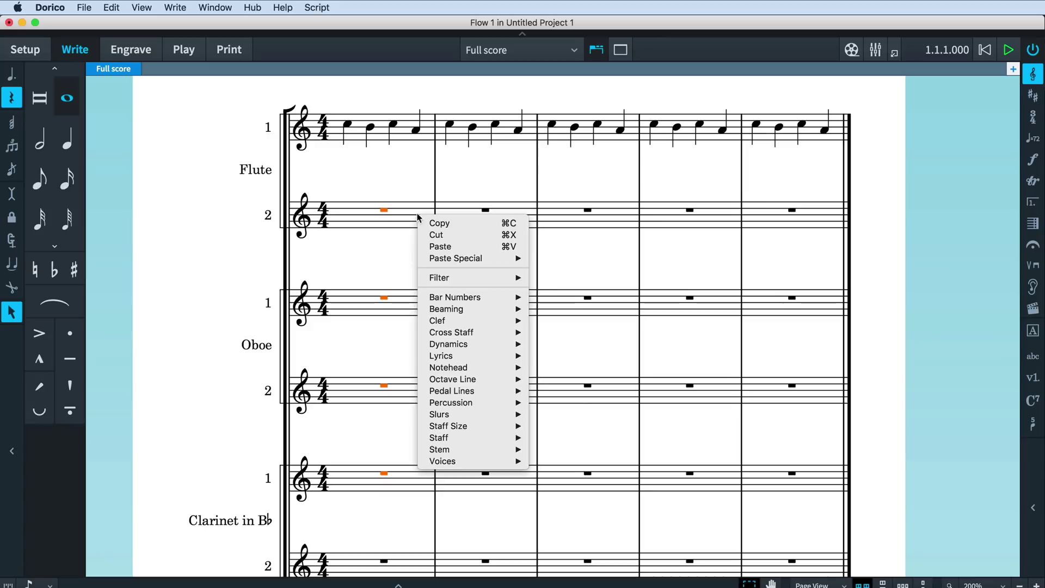
{"action": "left_click", "coordinate": [440, 246]}
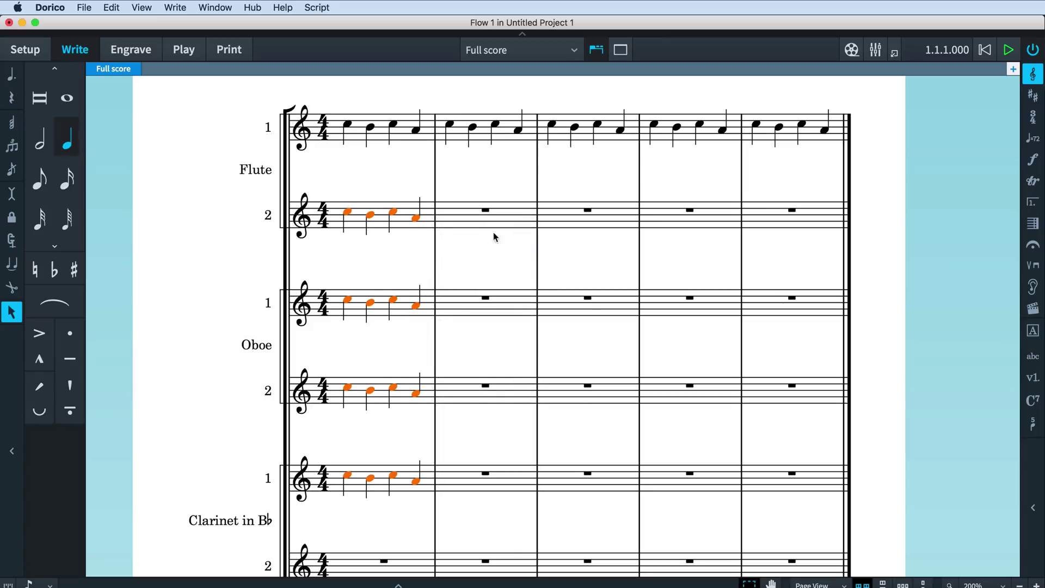
Paste the flute figure into the bar 3 rests of Flute 2 and Oboe 2
{"action": "left_click", "coordinate": [586, 212]}
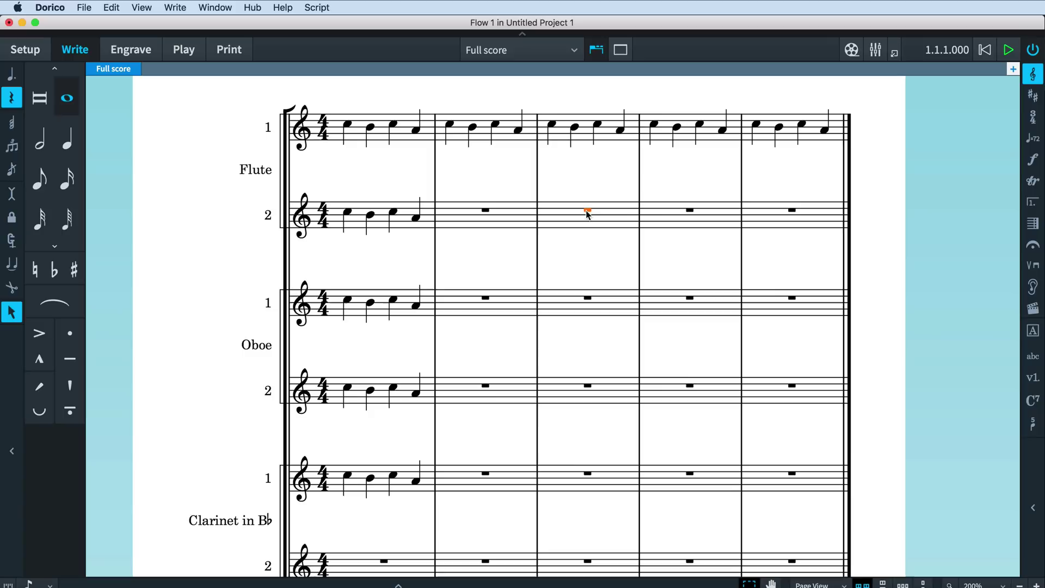
{"action": "left_click", "coordinate": [587, 386], "text": "super"}
{"action": "right_click", "coordinate": [615, 388]}
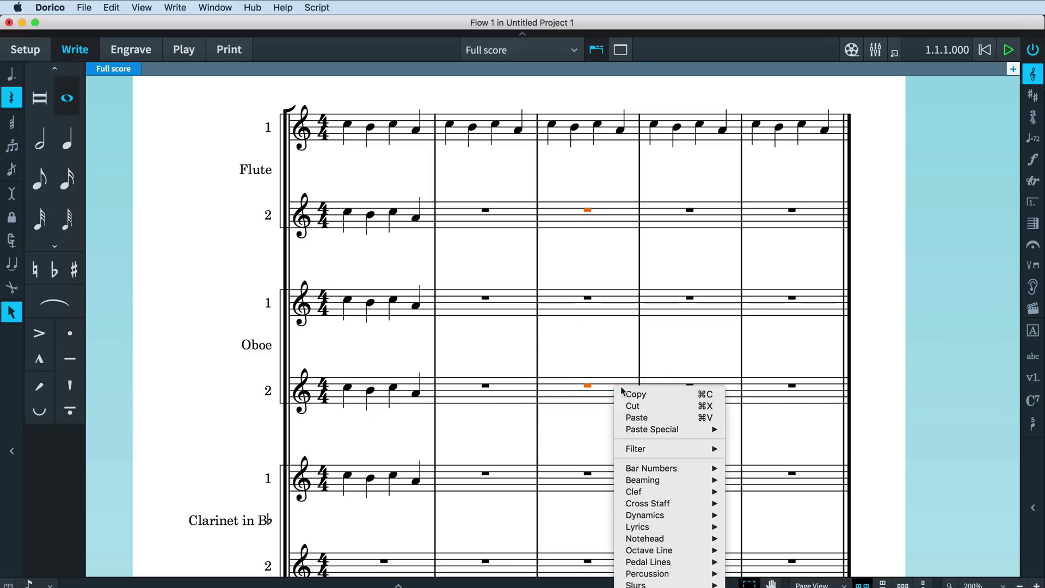
{"action": "left_click", "coordinate": [653, 417]}
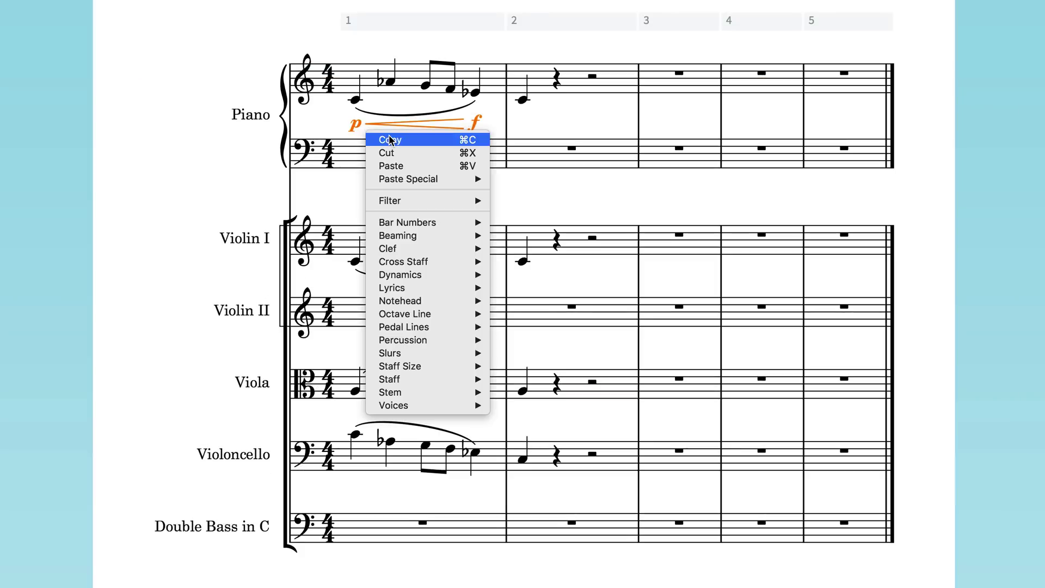
Paste the Piano's p–f hairpin onto the first notes of Violin I, Viola and Violoncello
{"action": "left_click", "coordinate": [381, 140]}
{"action": "left_click", "coordinate": [374, 401]}
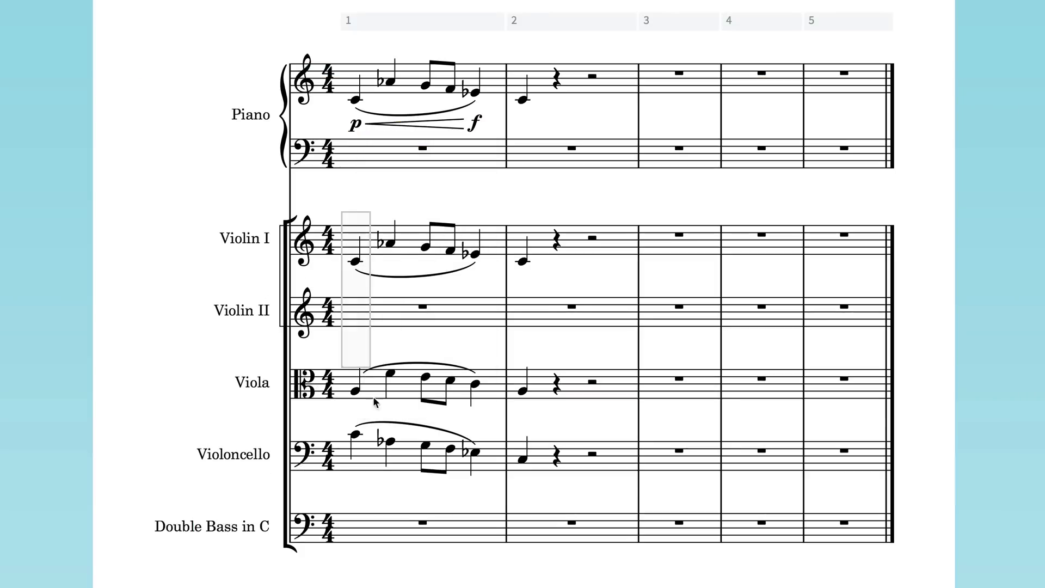
{"action": "left_click_drag", "start_coordinate": [373, 402], "coordinate": [381, 461]}
{"action": "right_click", "coordinate": [362, 286]}
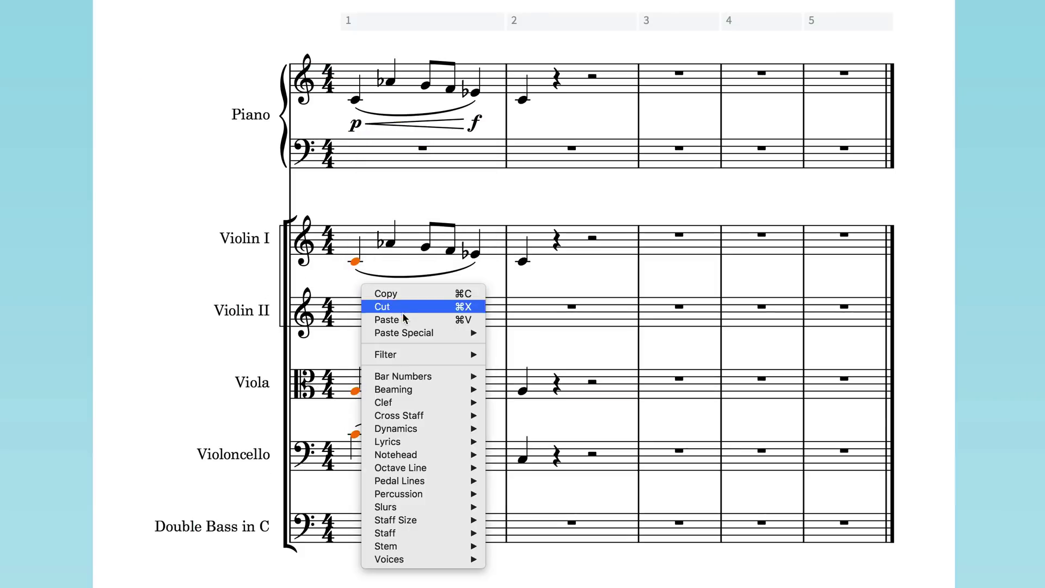
{"action": "left_click", "coordinate": [388, 320]}
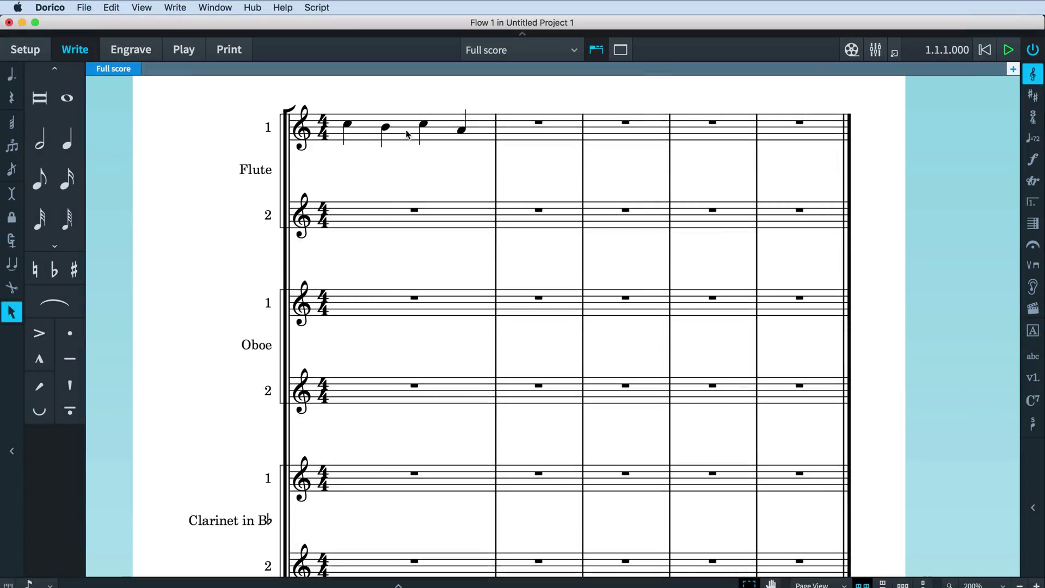
Paste Flute 1's bar-1 notes into every bar from Flute 1 down to Clarinet 1
{"action": "left_click", "coordinate": [407, 134]}
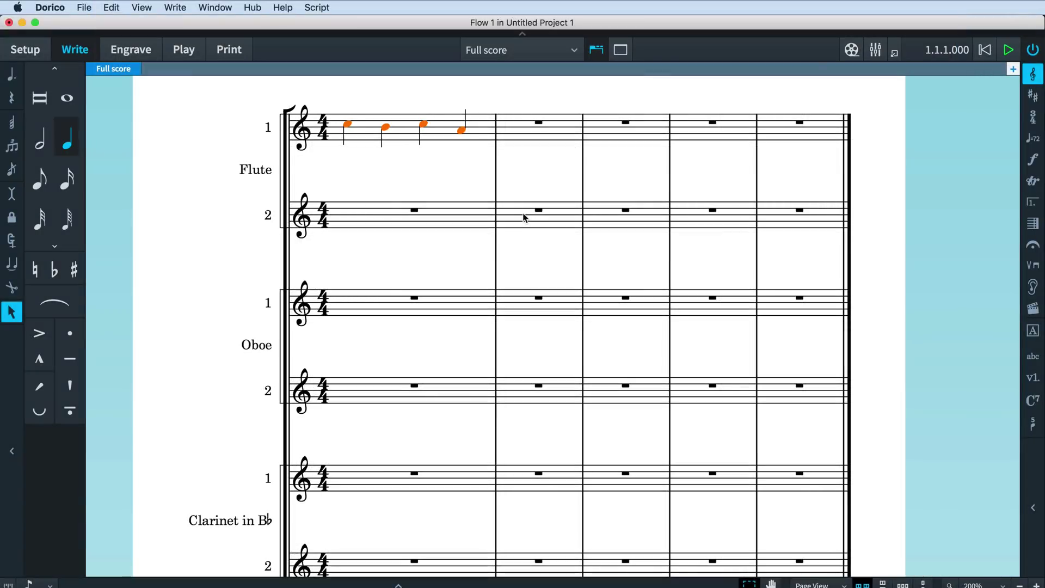
{"action": "left_click", "coordinate": [826, 483], "text": "shift"}
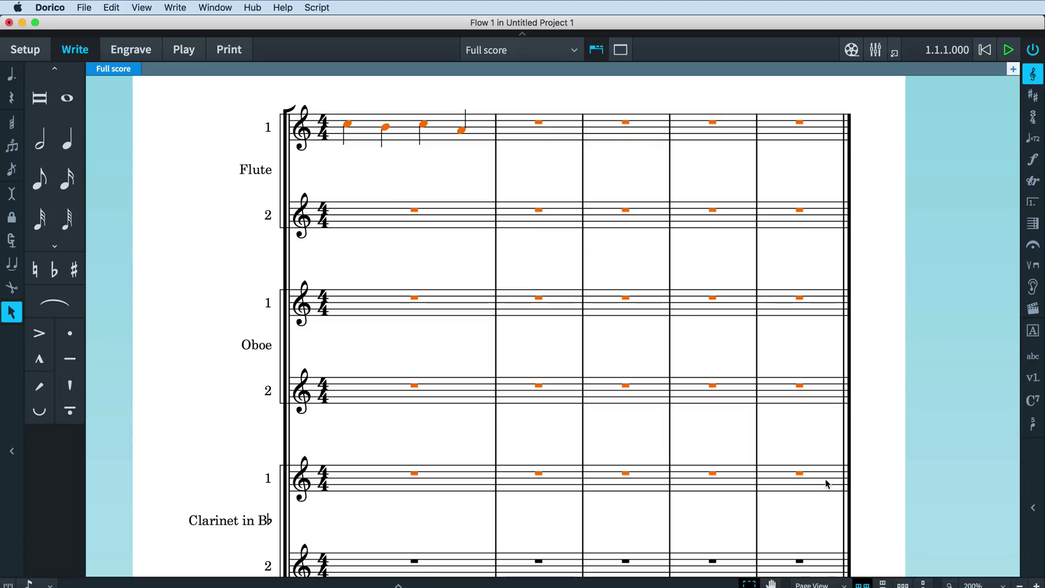
{"action": "right_click", "coordinate": [826, 485]}
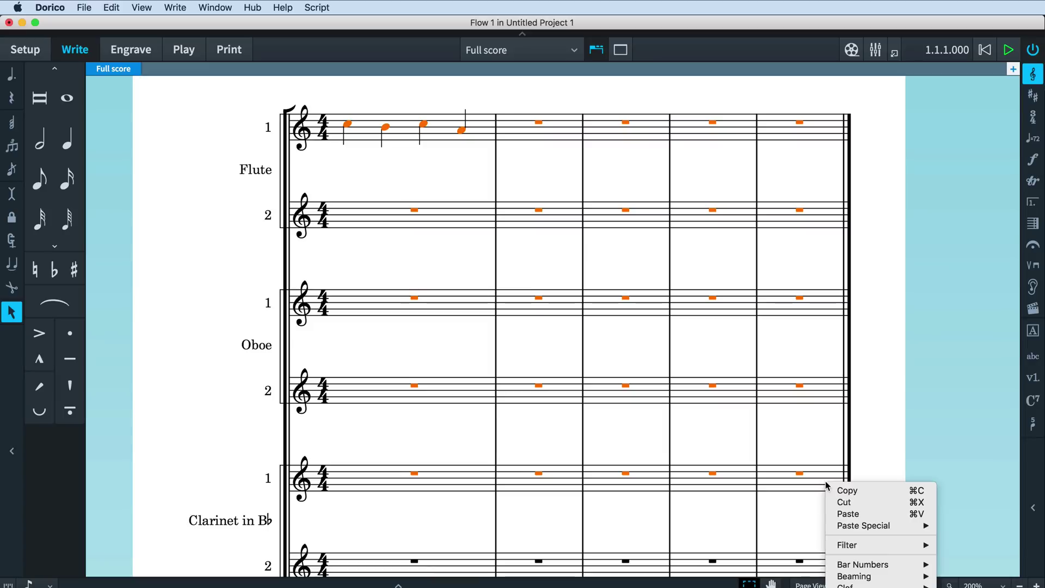
{"action": "left_click", "coordinate": [858, 513]}
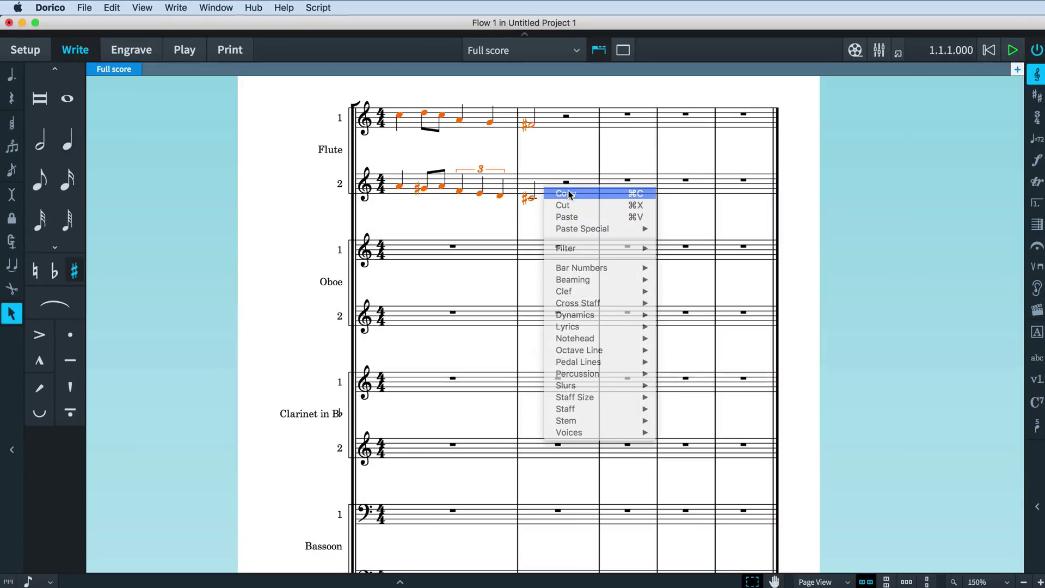
Paste the flute passage into the bar-2 rests of the Oboe and Clarinet staves
{"action": "key", "text": "Escape"}
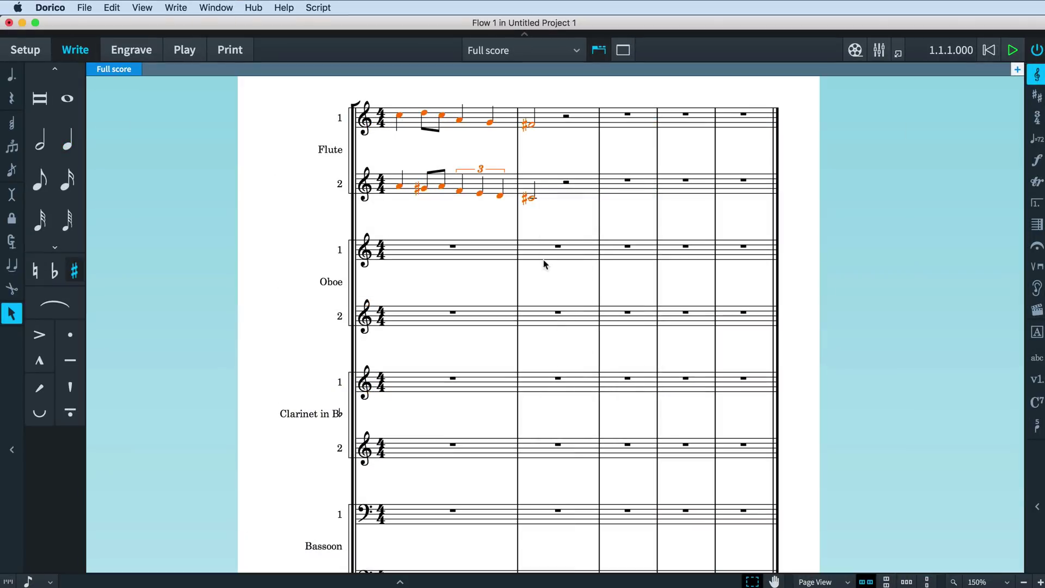
{"action": "left_click_drag", "start_coordinate": [541, 229], "coordinate": [581, 467]}
{"action": "right_click", "coordinate": [578, 254]}
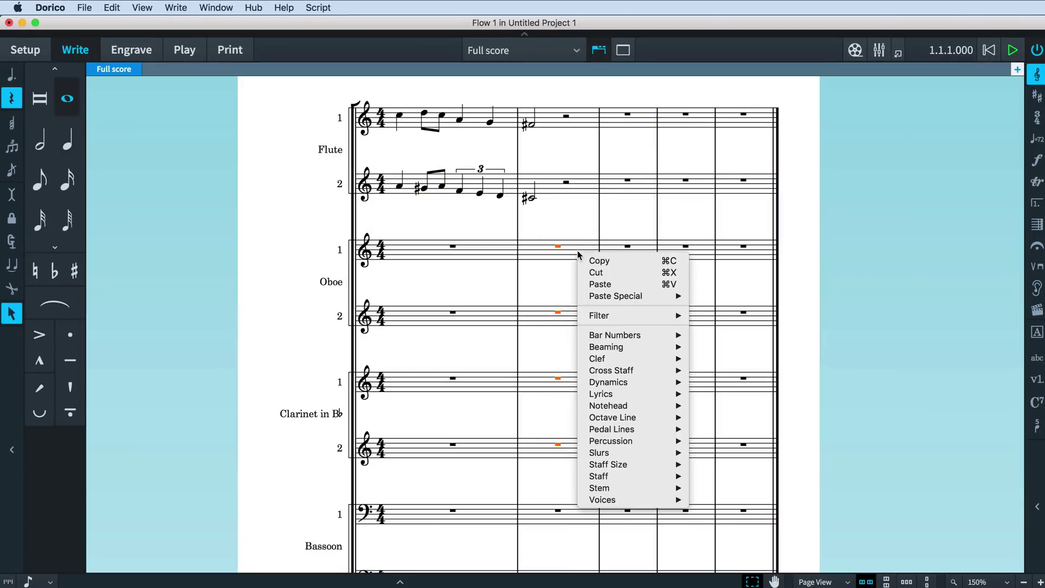
{"action": "left_click", "coordinate": [615, 282]}
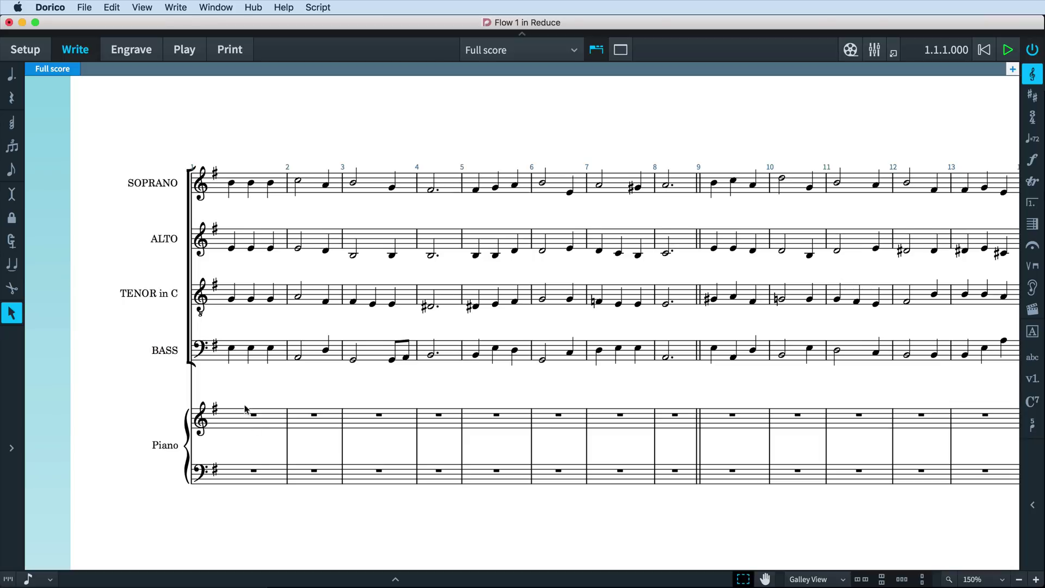
Browse the menu and context menu for the Reduce paste option without pasting
{"action": "left_click", "coordinate": [112, 7]}
{"action": "mouse_move", "coordinate": [182, 94]}
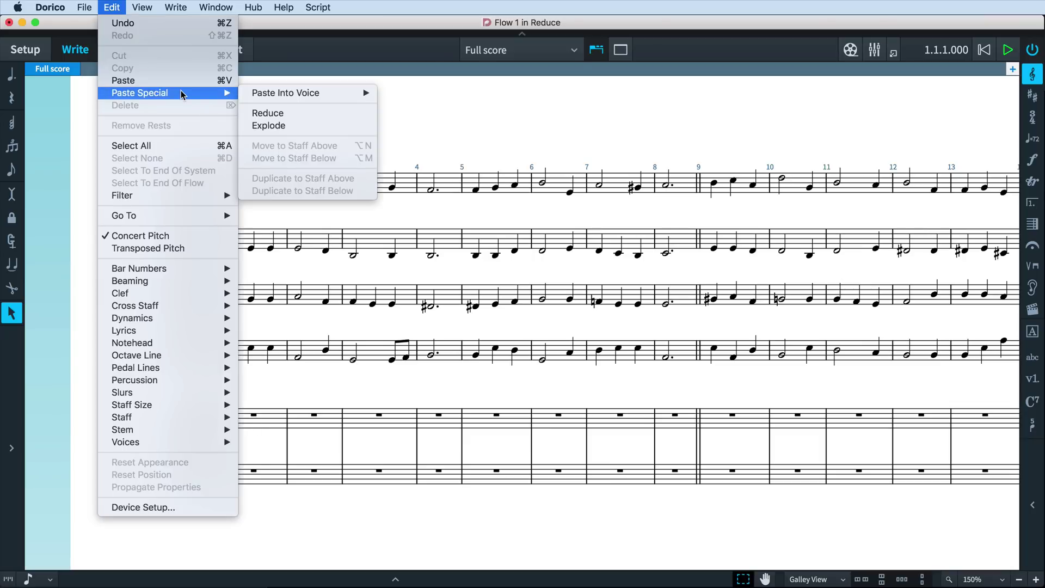
{"action": "left_click", "coordinate": [316, 113]}
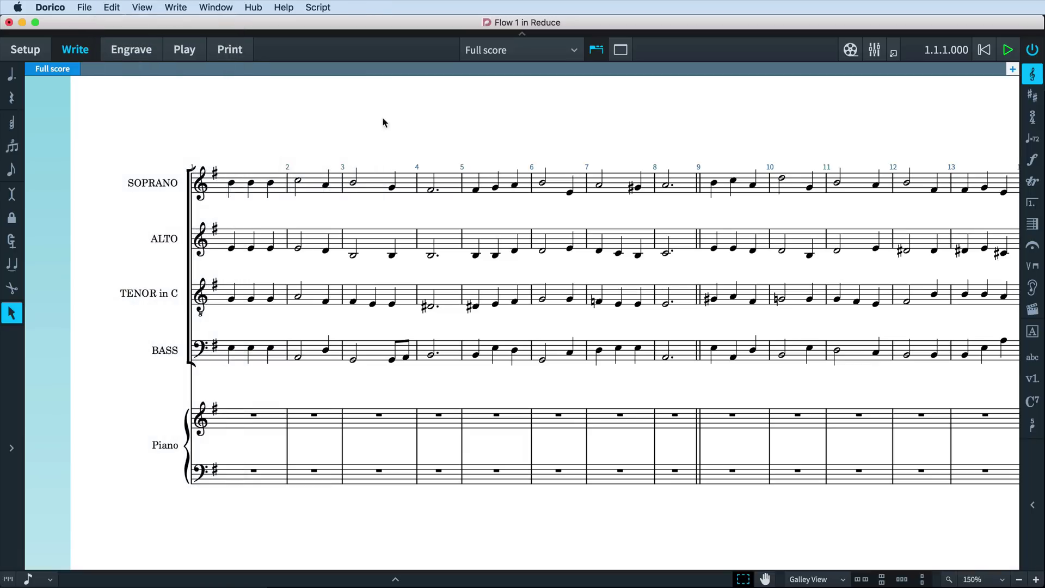
{"action": "right_click", "coordinate": [284, 132]}
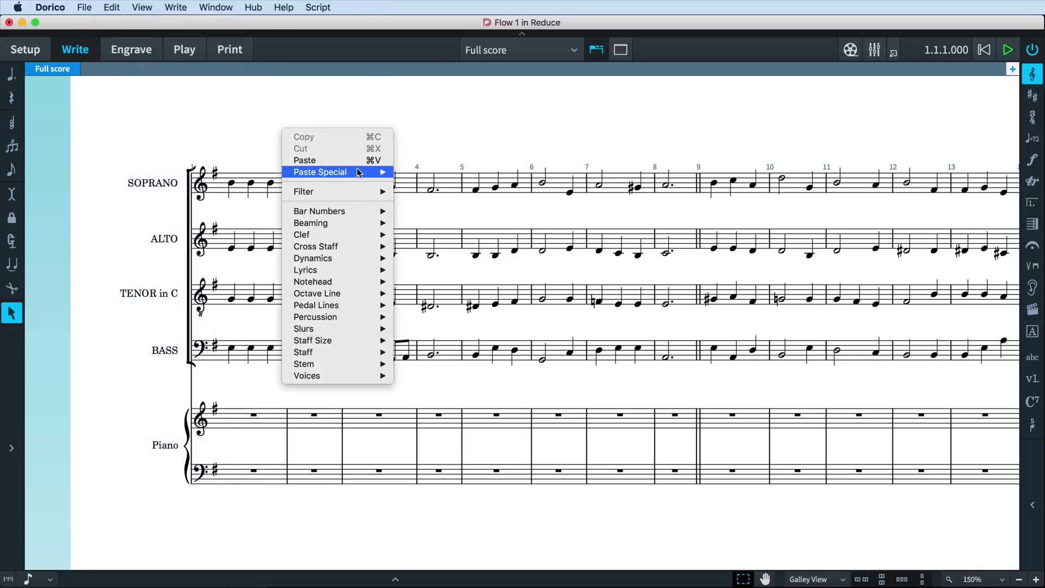
{"action": "mouse_move", "coordinate": [357, 168]}
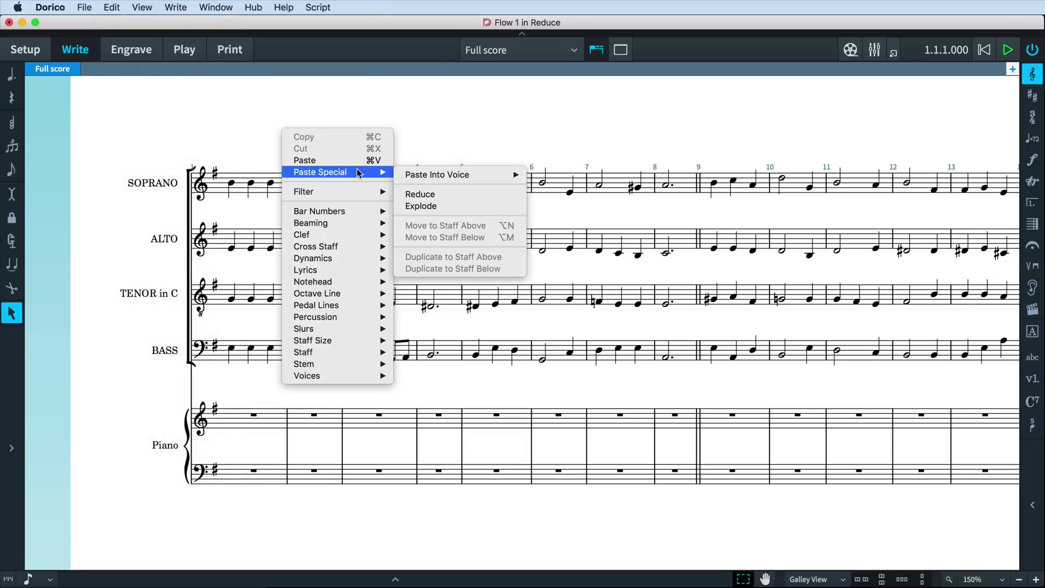
{"action": "left_click", "coordinate": [333, 112]}
Copy SATB bars 1–8 and Paste Special > Reduce them onto Piano bar 1
{"action": "left_click_drag", "start_coordinate": [223, 159], "coordinate": [685, 375]}
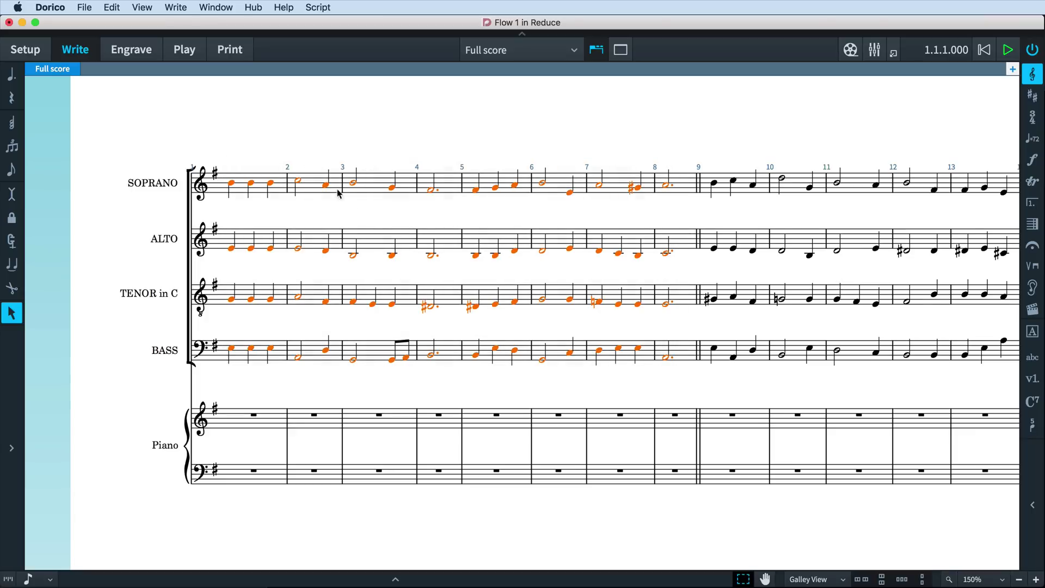
{"action": "right_click", "coordinate": [260, 145]}
{"action": "left_click", "coordinate": [275, 151]}
{"action": "left_click_drag", "start_coordinate": [233, 402], "coordinate": [272, 485]}
{"action": "right_click", "coordinate": [261, 221]}
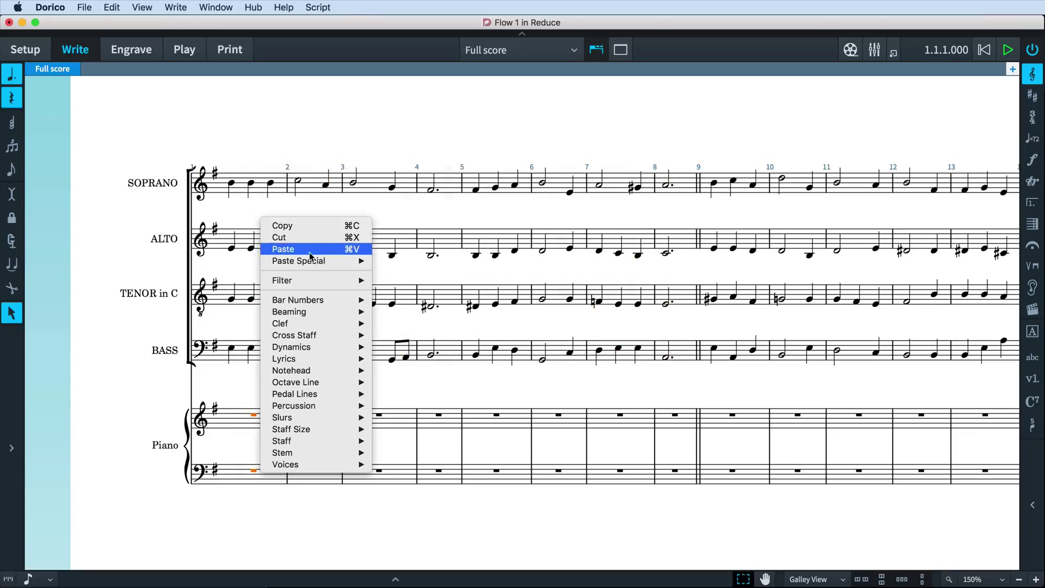
{"action": "mouse_move", "coordinate": [326, 261]}
{"action": "left_click", "coordinate": [396, 284]}
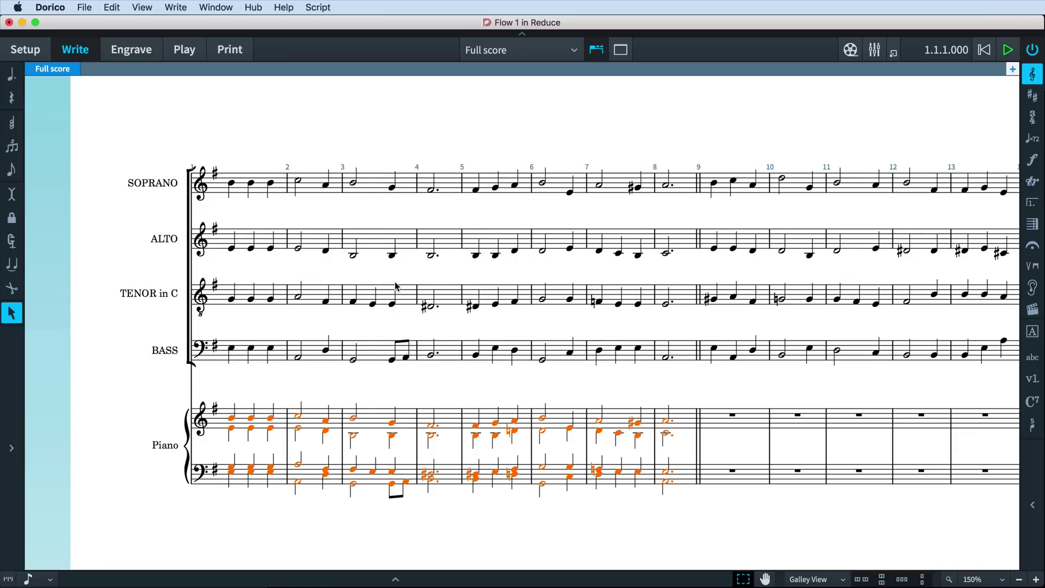
Reduce bar 9 of Alto through Bass onto the piano left-hand rest in bar 9
{"action": "left_click", "coordinate": [405, 386]}
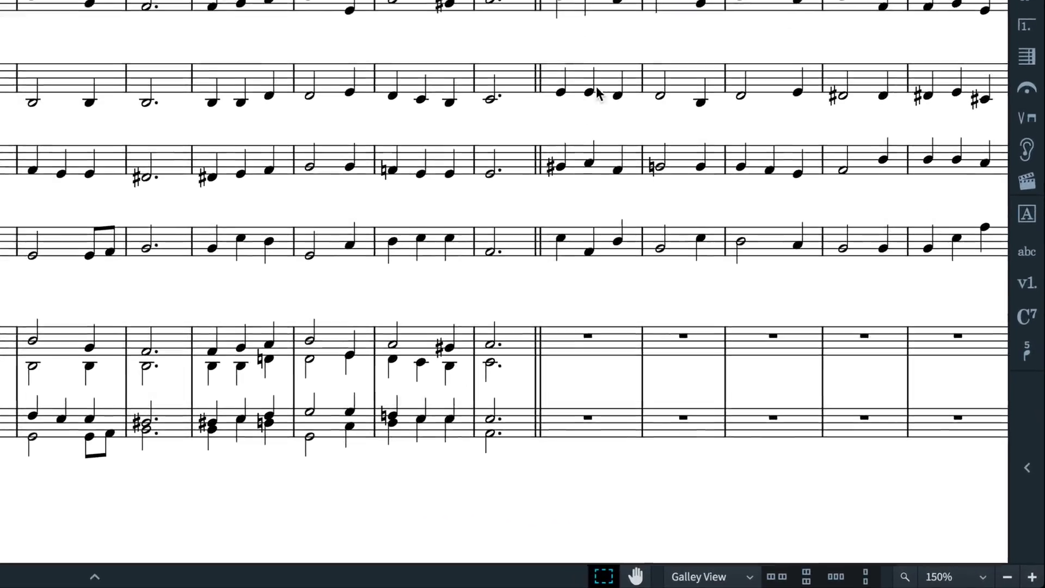
{"action": "left_click", "coordinate": [599, 81]}
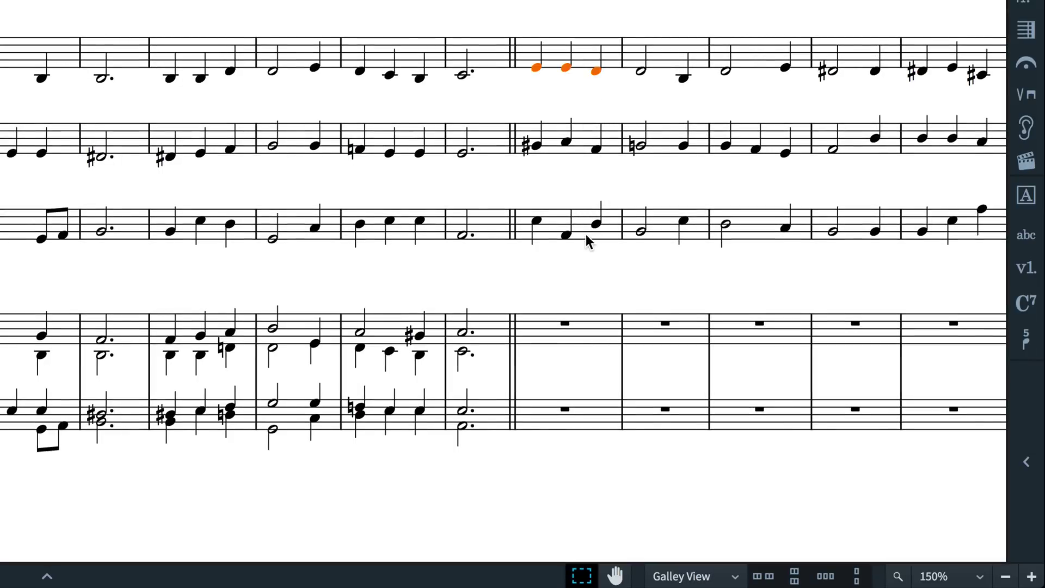
{"action": "left_click", "coordinate": [586, 234], "text": "shift"}
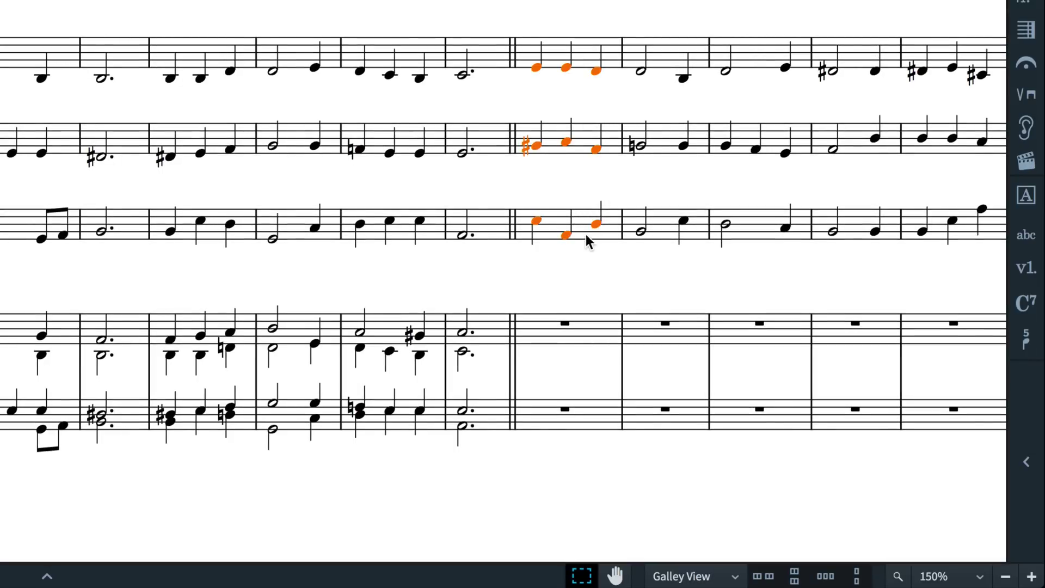
{"action": "left_click", "coordinate": [564, 407]}
{"action": "right_click", "coordinate": [565, 408]}
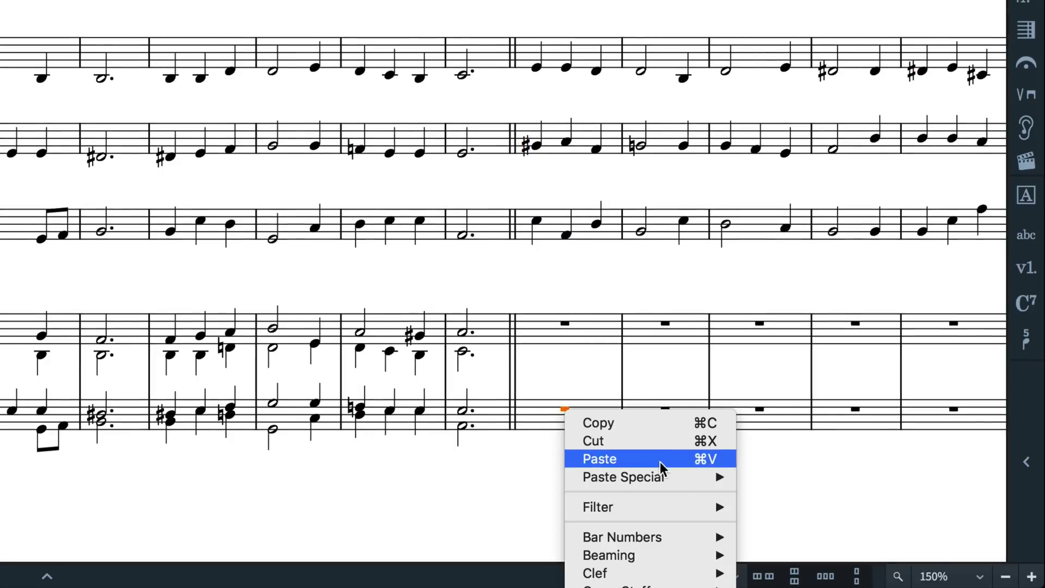
{"action": "mouse_move", "coordinate": [684, 476]}
{"action": "left_click", "coordinate": [782, 509]}
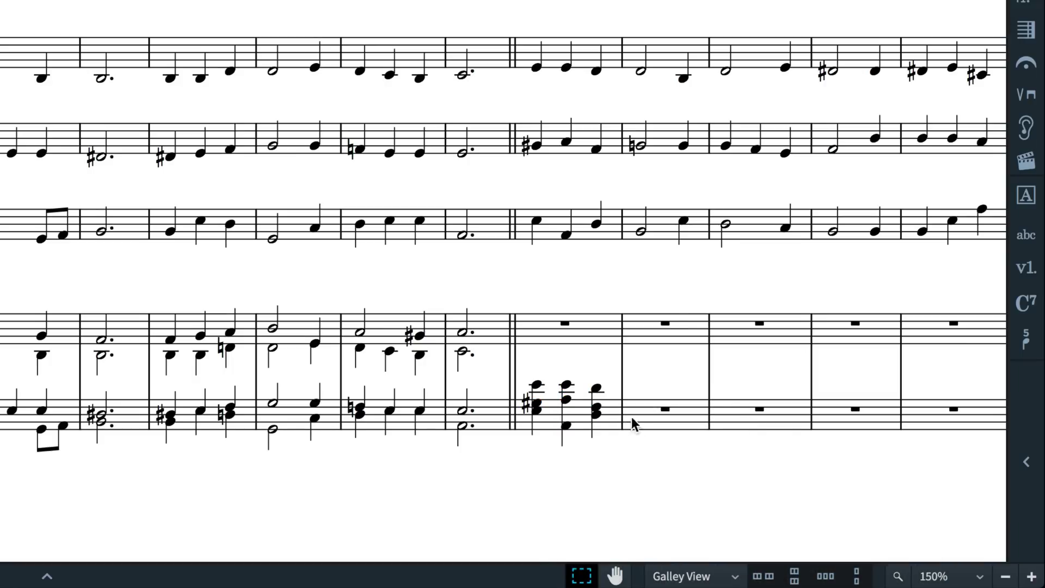
Delete the pasted bar-9 chords and select bar 9 of all four vocal staves
{"action": "left_click", "coordinate": [581, 413]}
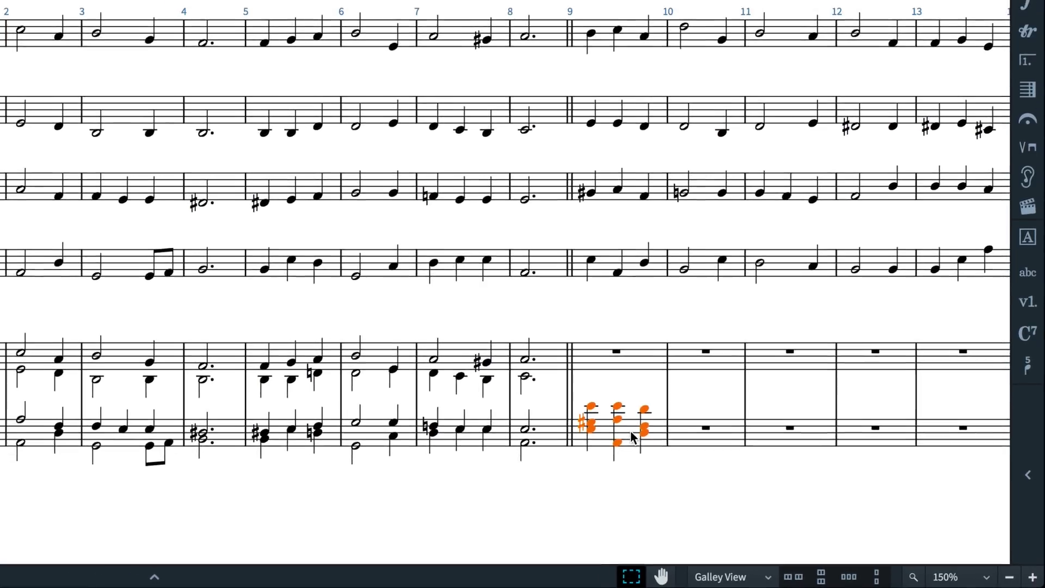
{"action": "key", "text": "Delete"}
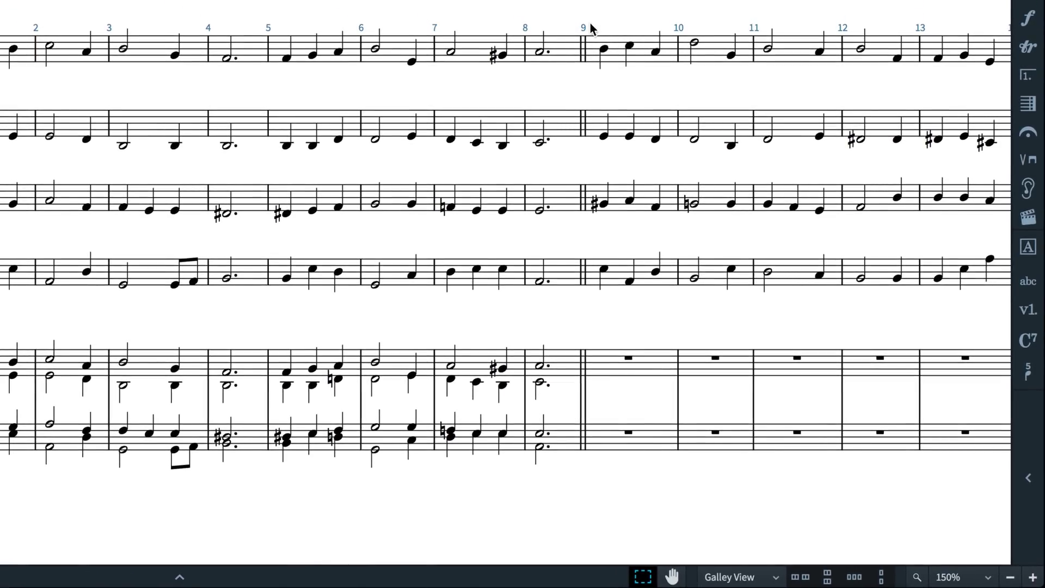
{"action": "left_click_drag", "start_coordinate": [591, 27], "coordinate": [673, 312]}
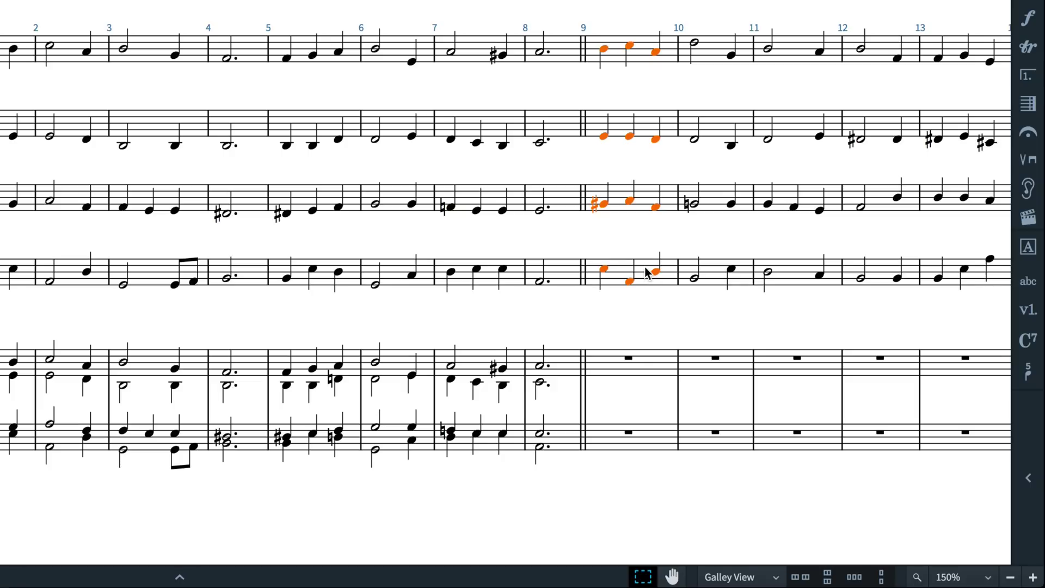
{"action": "right_click", "coordinate": [643, 83]}
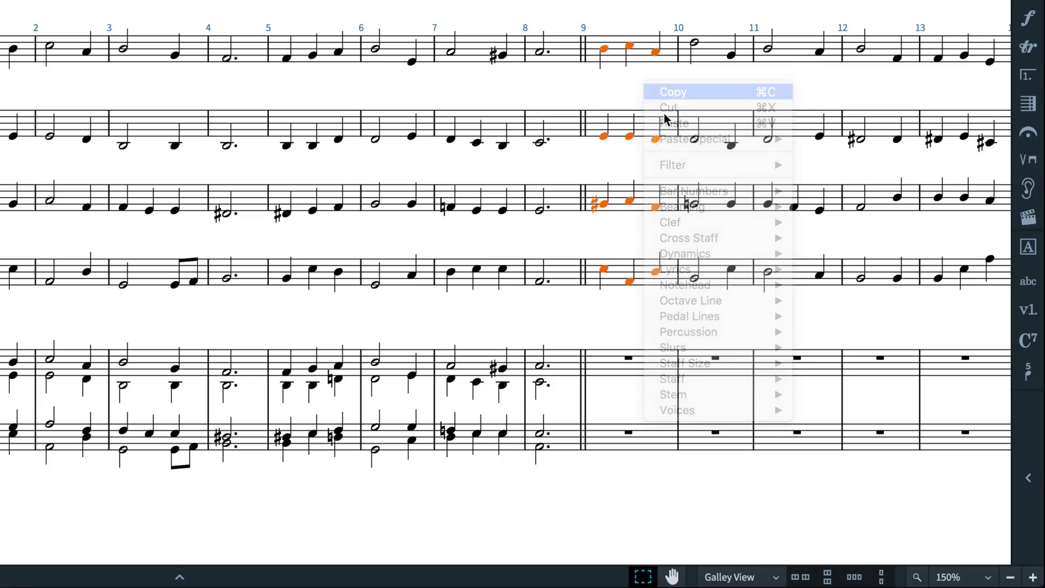
Paste Special > Reduce the copied bar 9 onto both piano staves' bar-9 rests
{"action": "left_click_drag", "start_coordinate": [609, 338], "coordinate": [652, 459]}
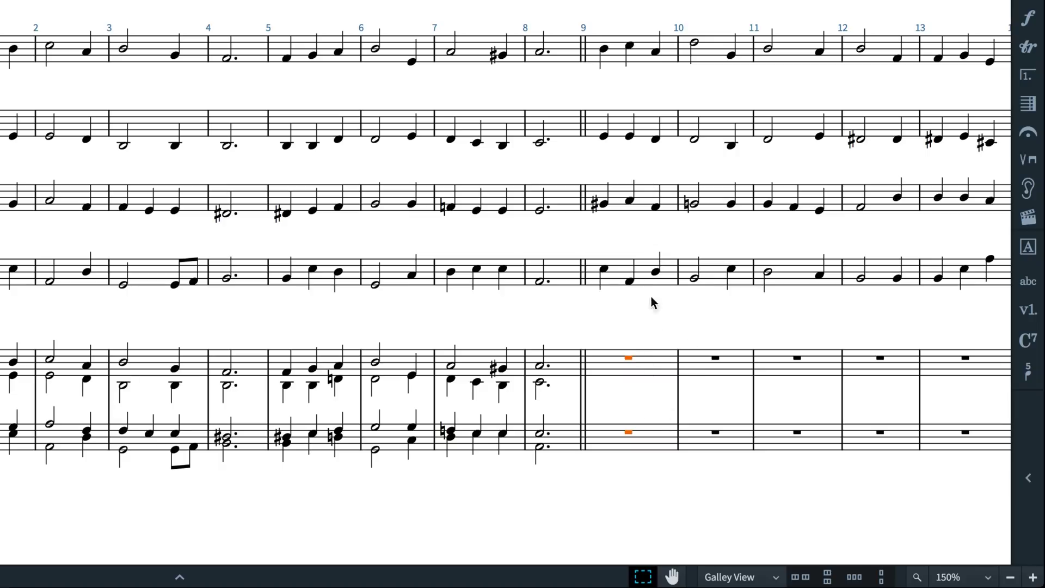
{"action": "right_click", "coordinate": [651, 232]}
{"action": "mouse_move", "coordinate": [692, 288]}
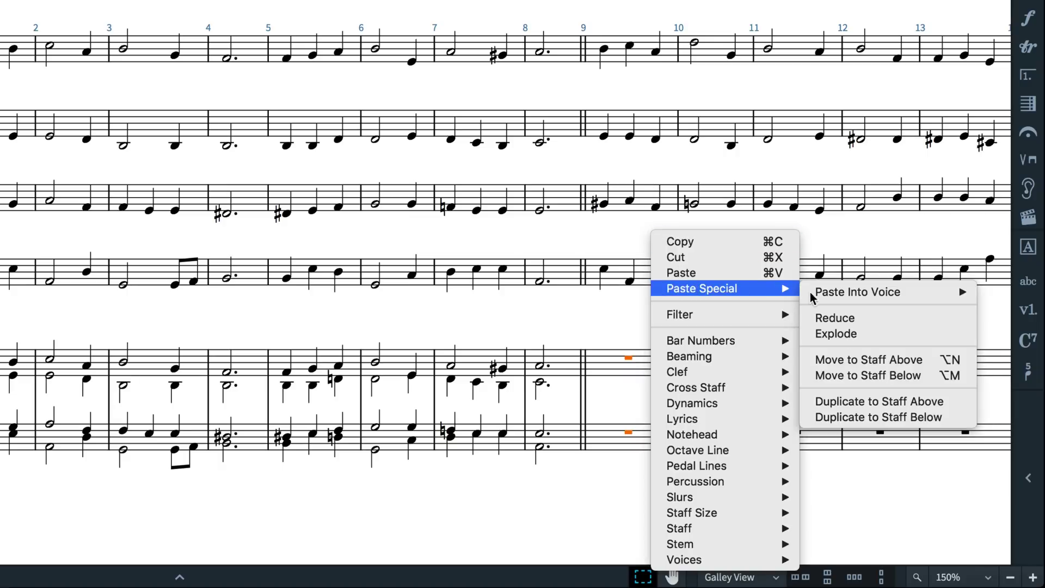
{"action": "left_click", "coordinate": [833, 318]}
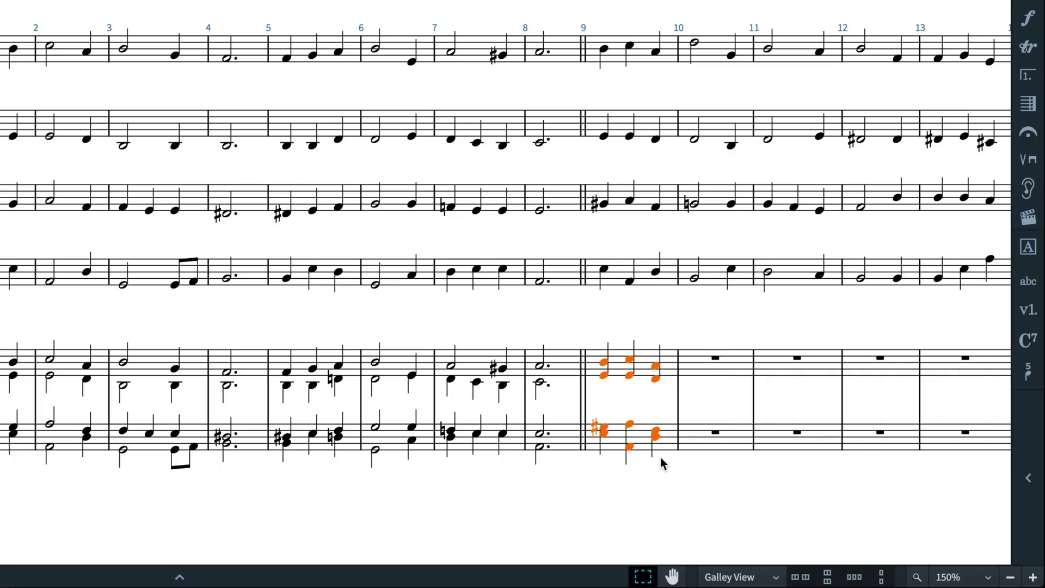
{"action": "key", "text": "Escape"}
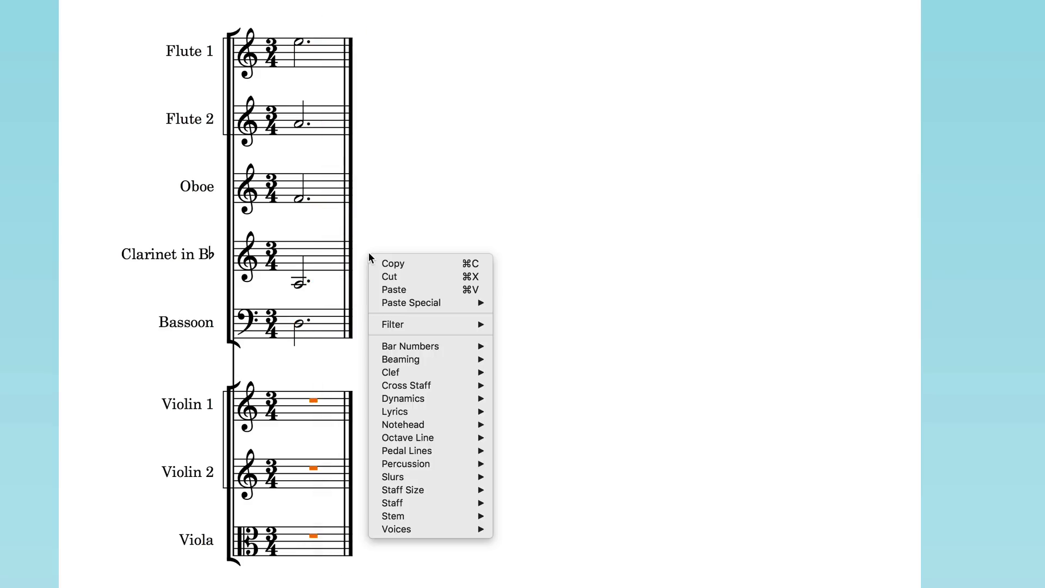
Reduce the first-bar wind music into chords on Violin 1, Violin 2 and Viola
{"action": "mouse_move", "coordinate": [462, 302]}
{"action": "left_click", "coordinate": [514, 328]}
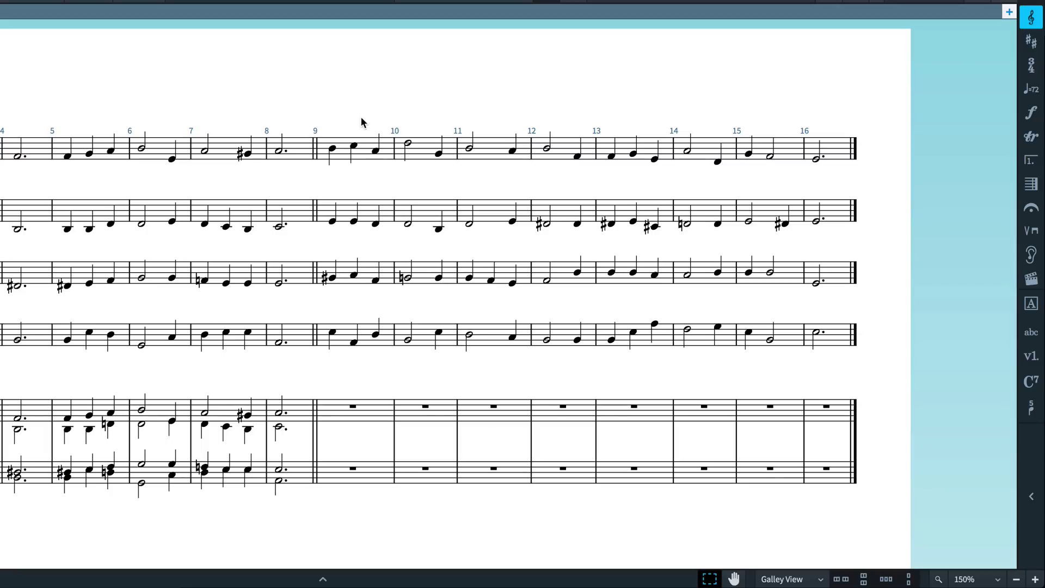
Copy the four choir staves' bars 9–16 and Paste Special > Reduce them into piano bar 9
{"action": "left_click_drag", "start_coordinate": [322, 123], "coordinate": [836, 364]}
{"action": "right_click", "coordinate": [352, 93]}
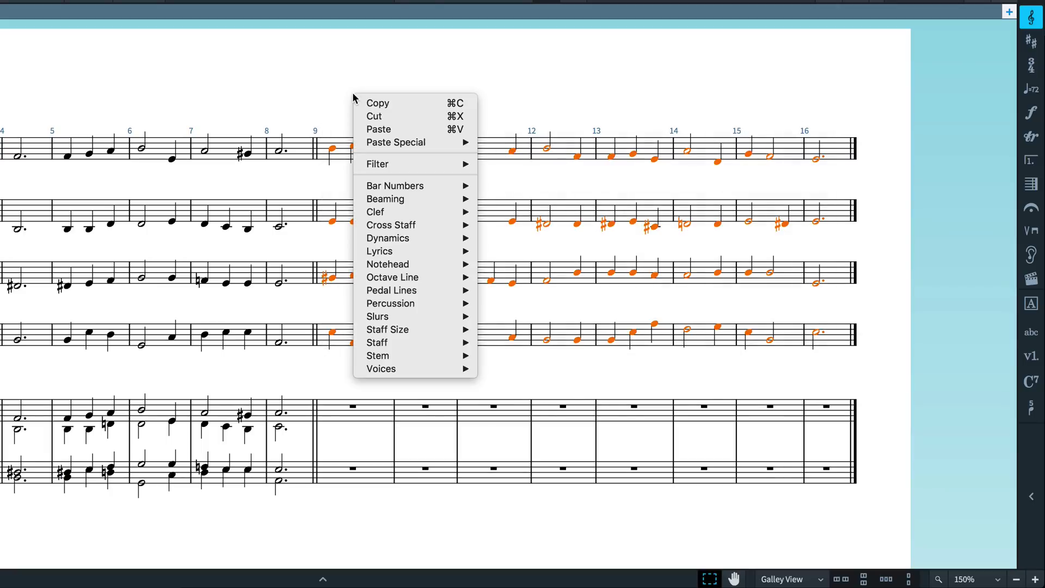
{"action": "left_click", "coordinate": [383, 107]}
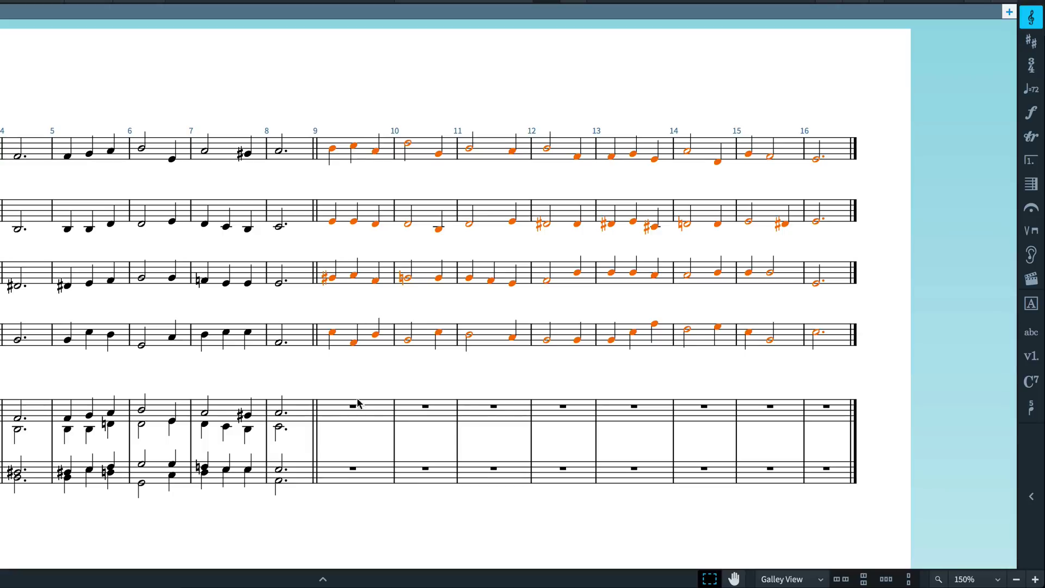
{"action": "left_click_drag", "start_coordinate": [327, 385], "coordinate": [387, 498]}
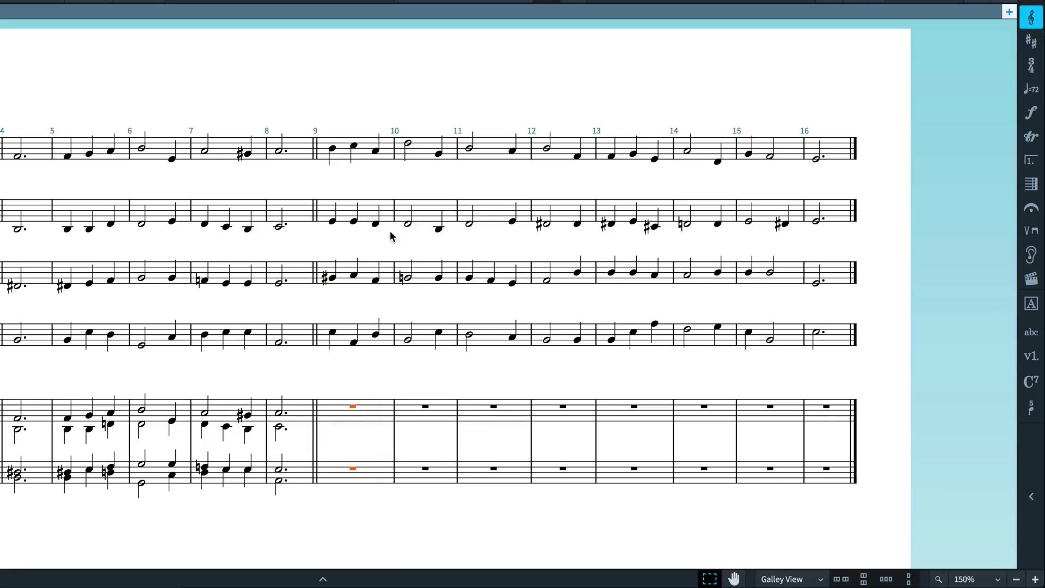
{"action": "right_click", "coordinate": [365, 106]}
{"action": "mouse_move", "coordinate": [413, 153]}
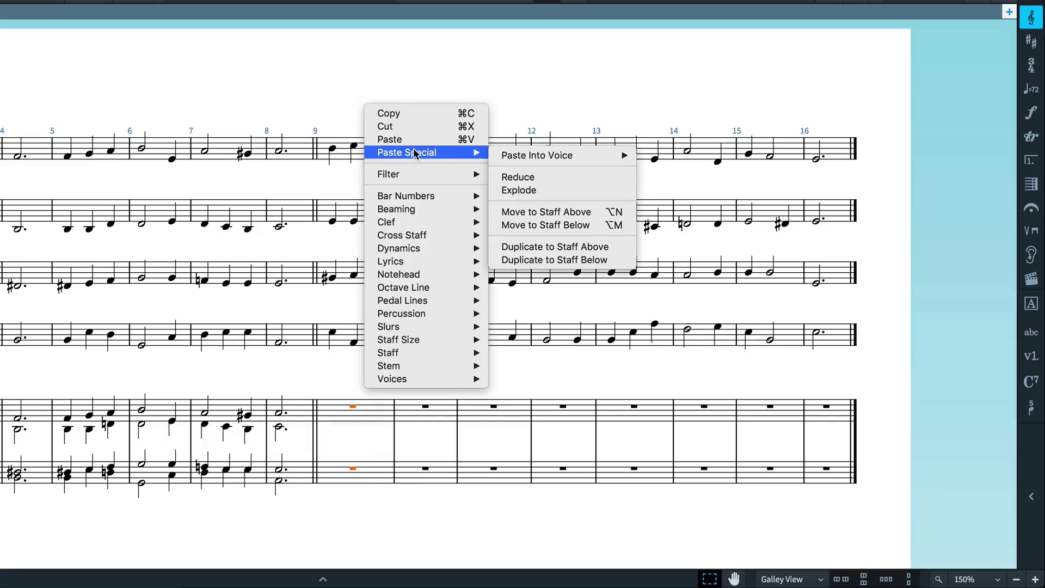
{"action": "left_click", "coordinate": [516, 180]}
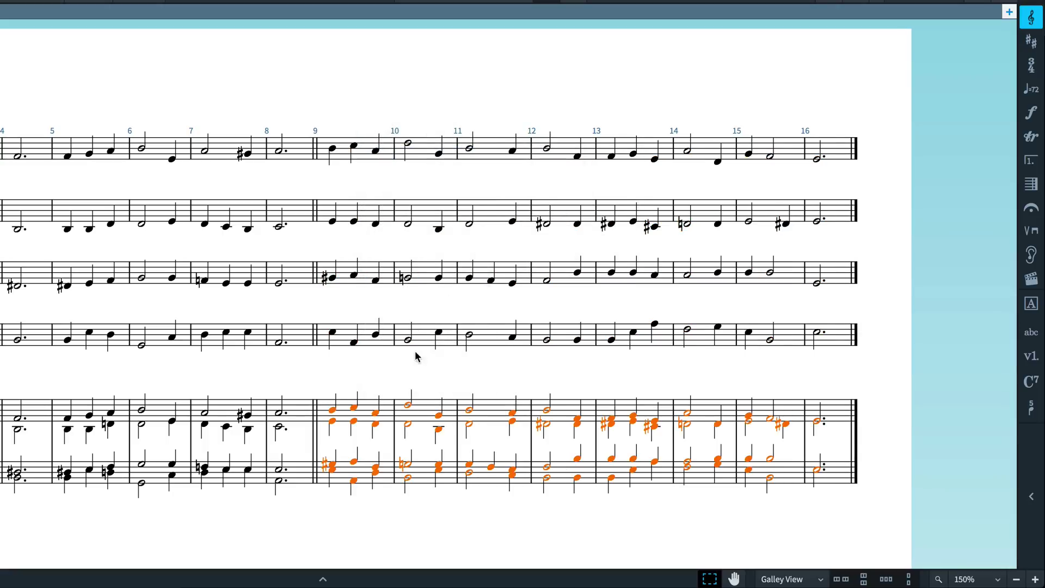
{"action": "left_click", "coordinate": [530, 427]}
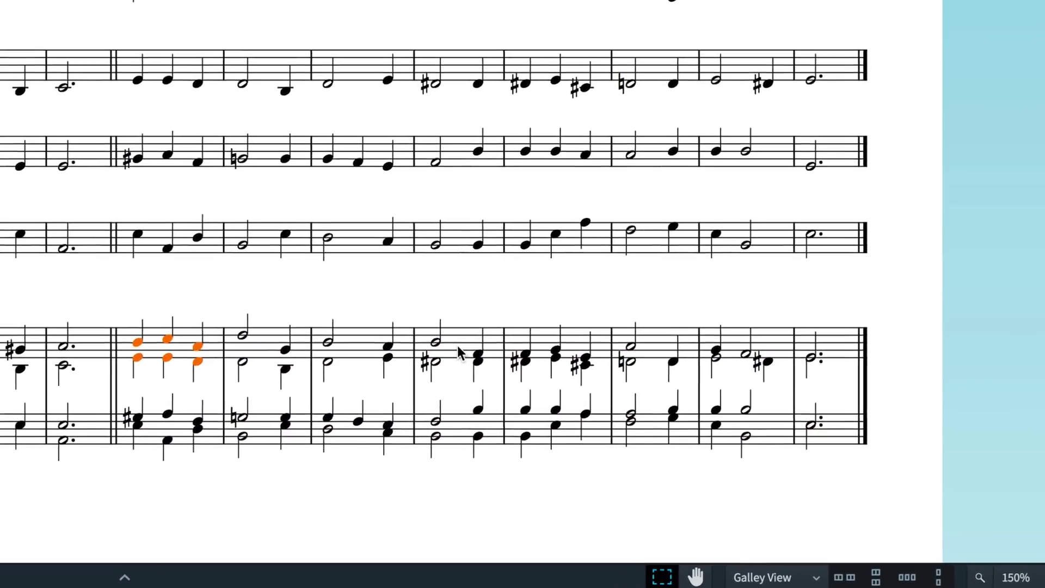
Change the piano right-hand chords in bars 9–12 to Up-stem Voice 1, then deselect
{"action": "left_click", "coordinate": [565, 413], "text": "shift"}
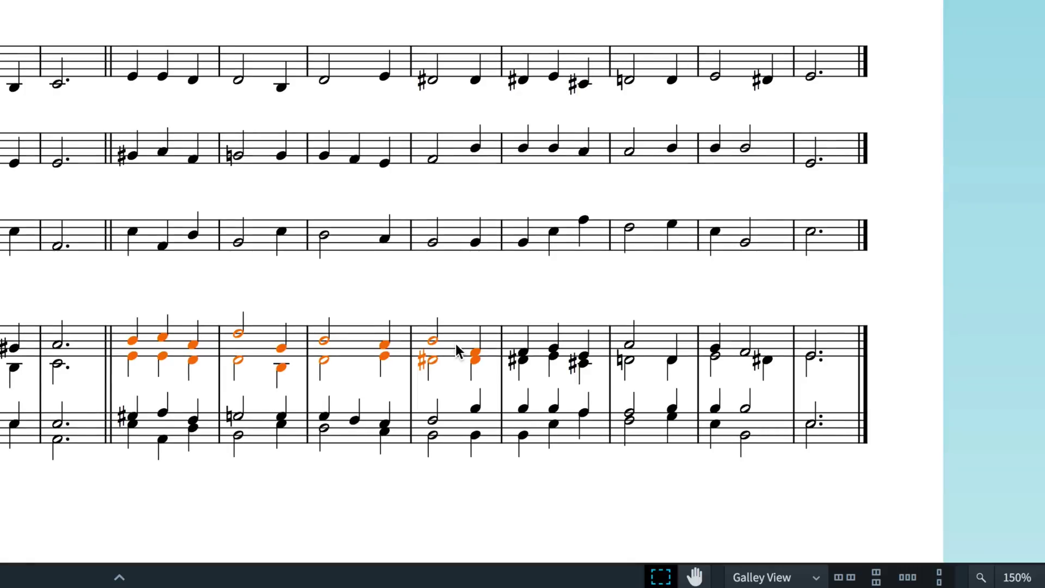
{"action": "right_click", "coordinate": [432, 12]}
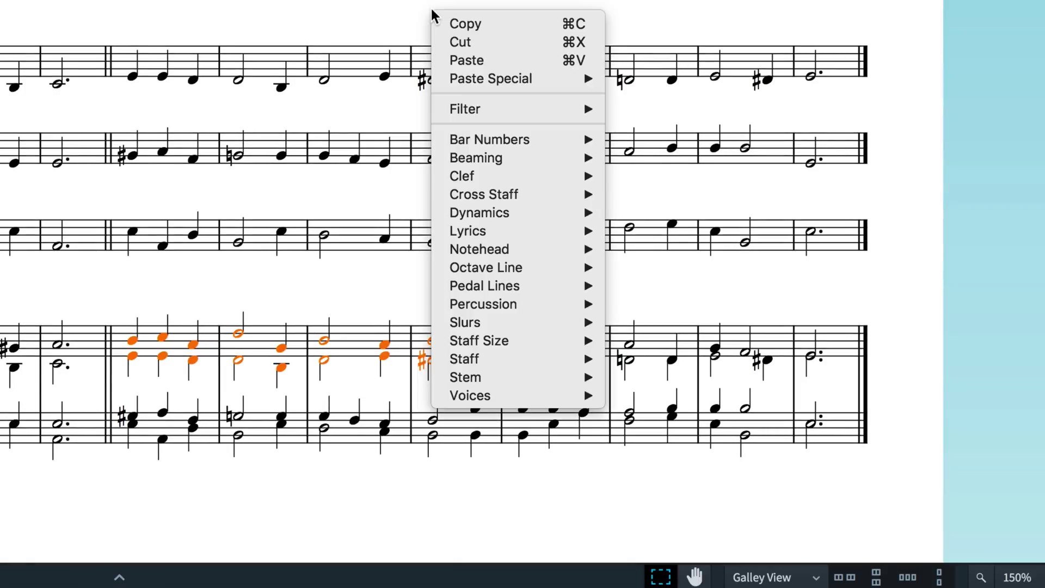
{"action": "mouse_move", "coordinate": [526, 394]}
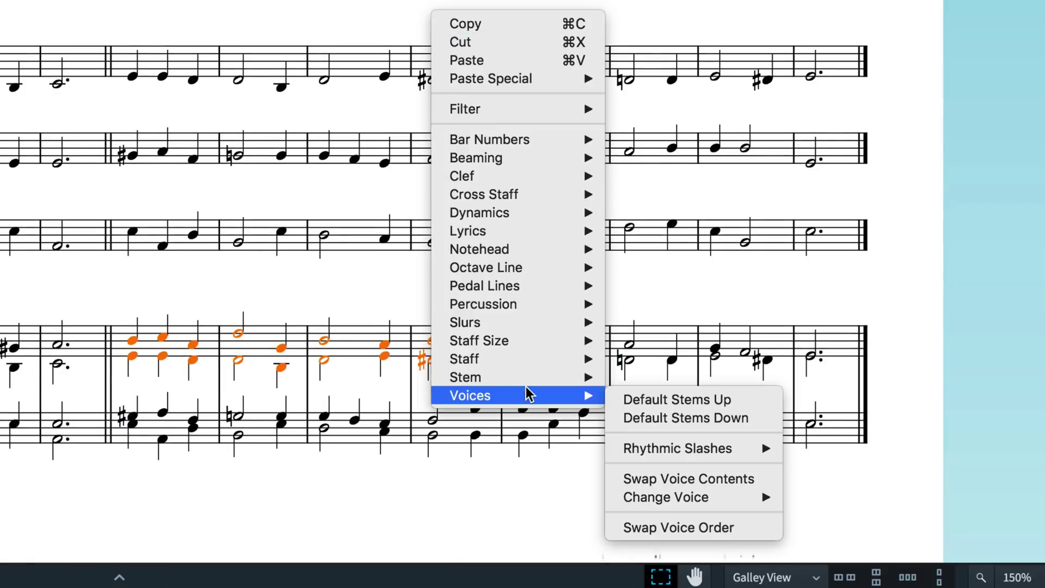
{"action": "mouse_move", "coordinate": [697, 496]}
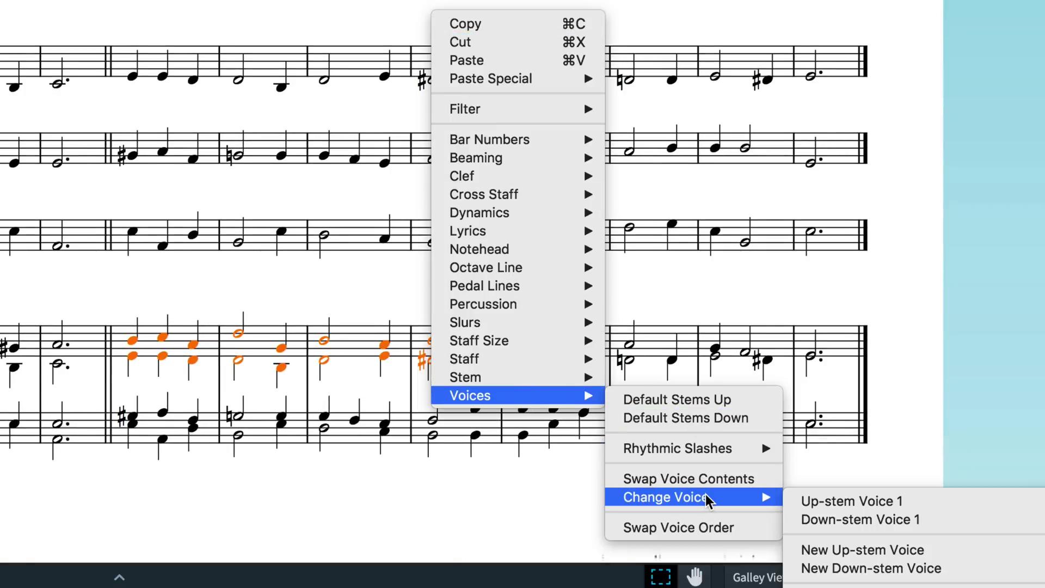
{"action": "left_click", "coordinate": [827, 502]}
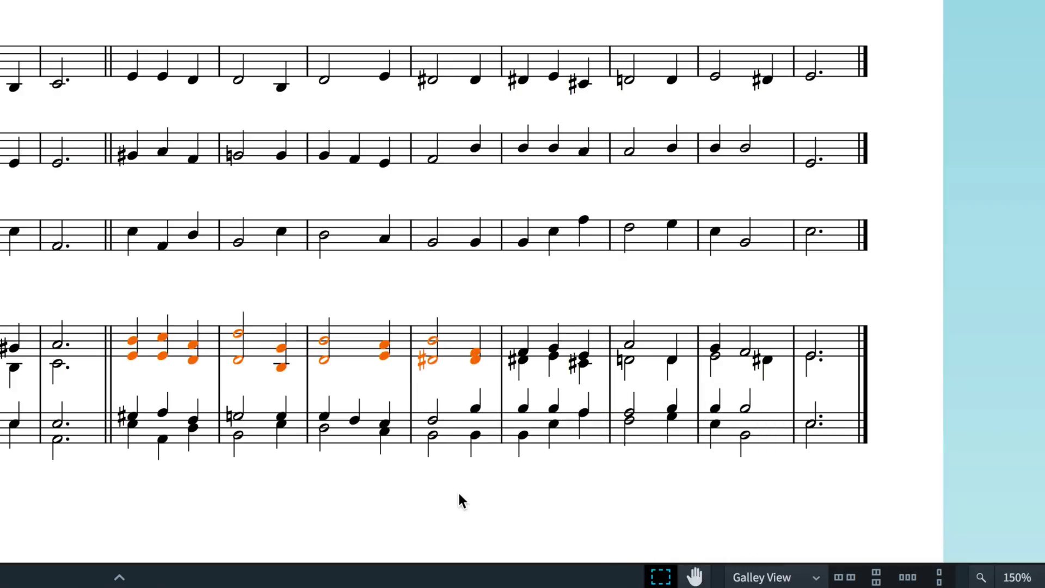
{"action": "key", "text": "Escape"}
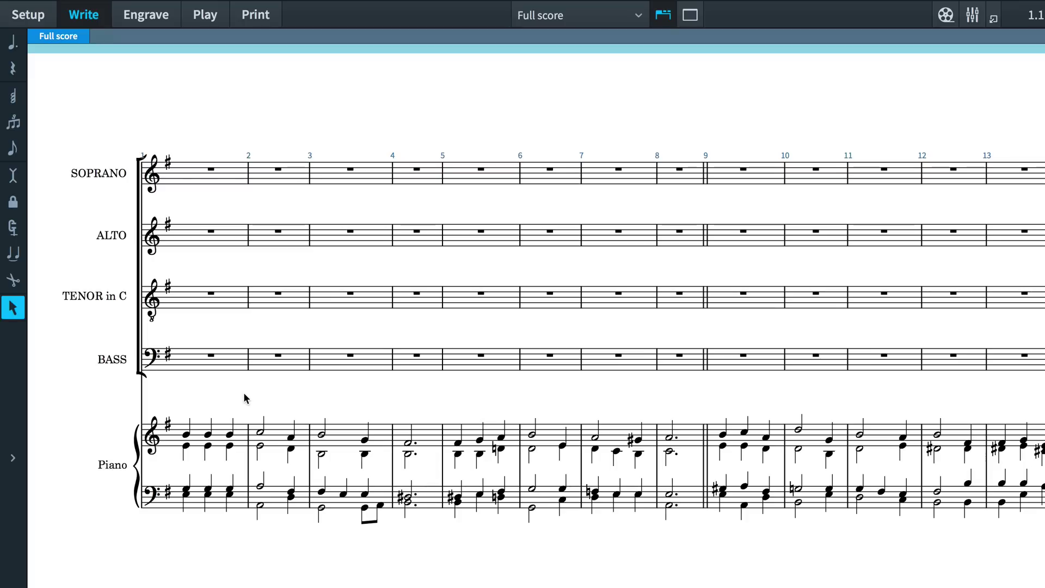
Copy piano bars 1–8 and Paste Special > Explode them onto the four voice staves at bar 1
{"action": "left_click_drag", "start_coordinate": [174, 405], "coordinate": [689, 548]}
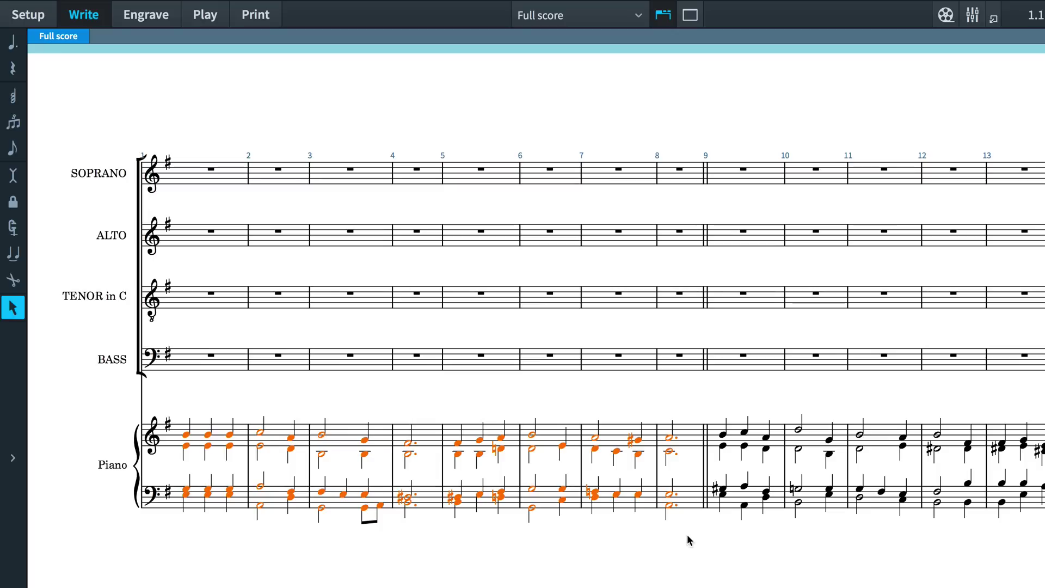
{"action": "right_click", "coordinate": [204, 210]}
{"action": "left_click", "coordinate": [240, 221]}
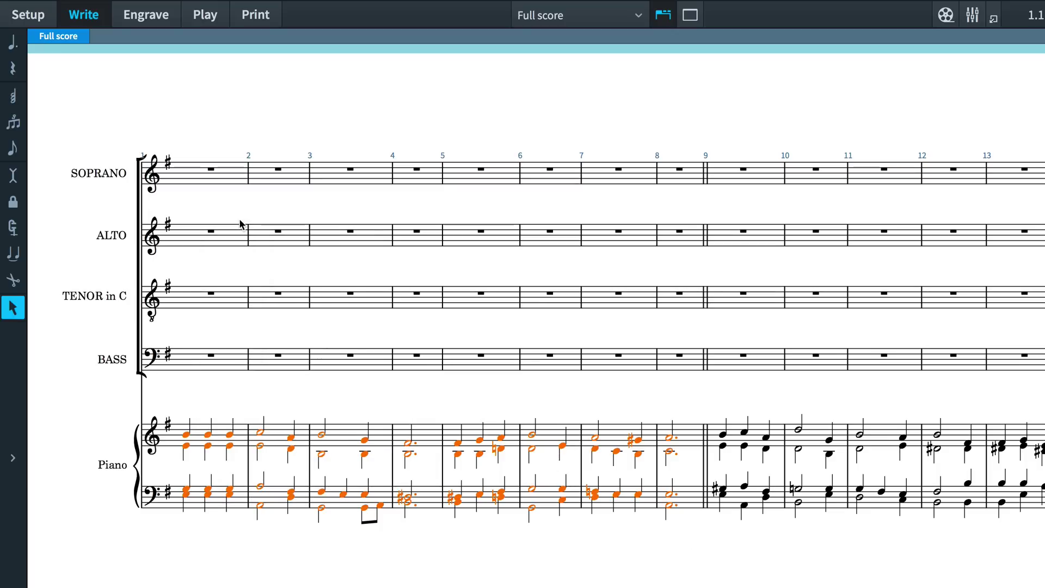
{"action": "left_click", "coordinate": [231, 177]}
{"action": "left_click", "coordinate": [235, 360], "text": "shift"}
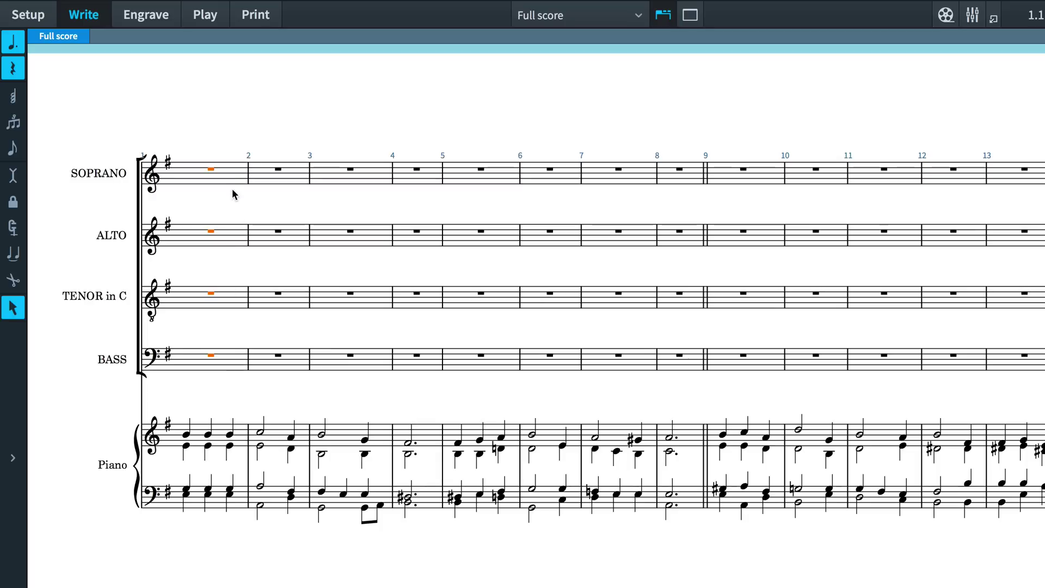
{"action": "right_click", "coordinate": [231, 177]}
{"action": "mouse_move", "coordinate": [338, 229]}
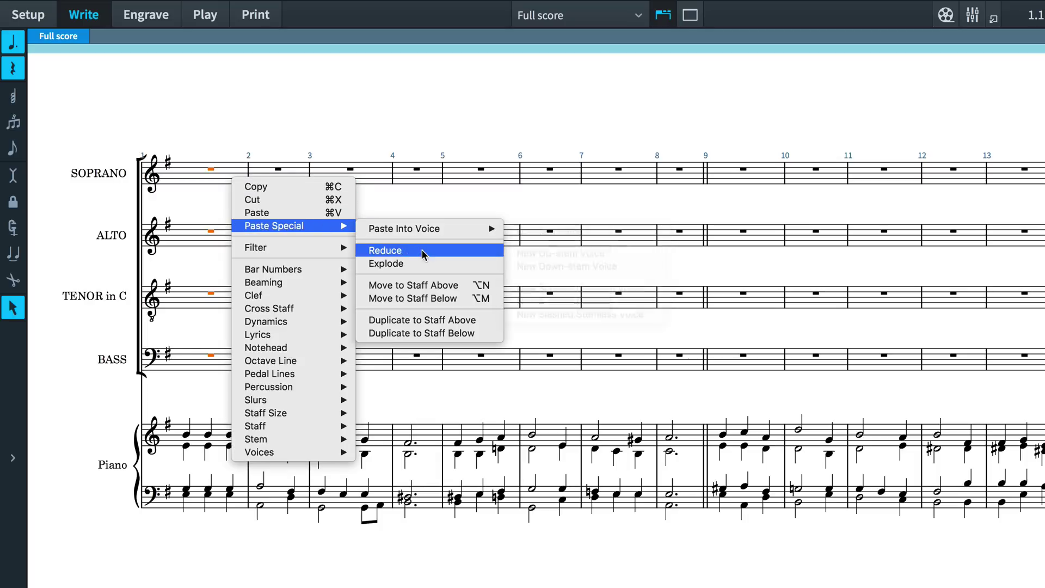
{"action": "left_click", "coordinate": [431, 263]}
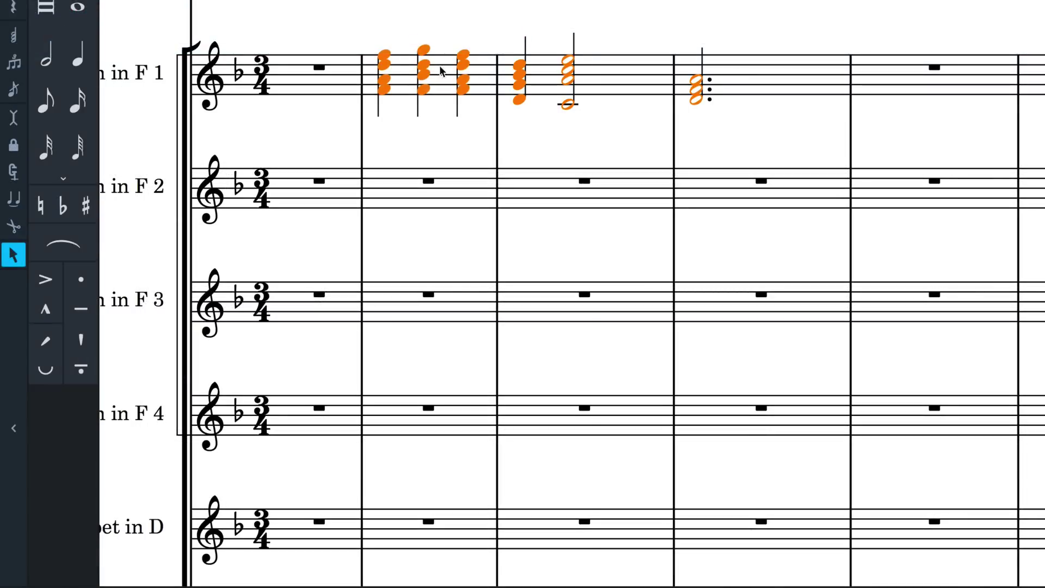
Copy Horn 1's bar 2 chords and Paste Special > Explode them across bar 2 of Horns 1–4
{"action": "right_click", "coordinate": [402, 67]}
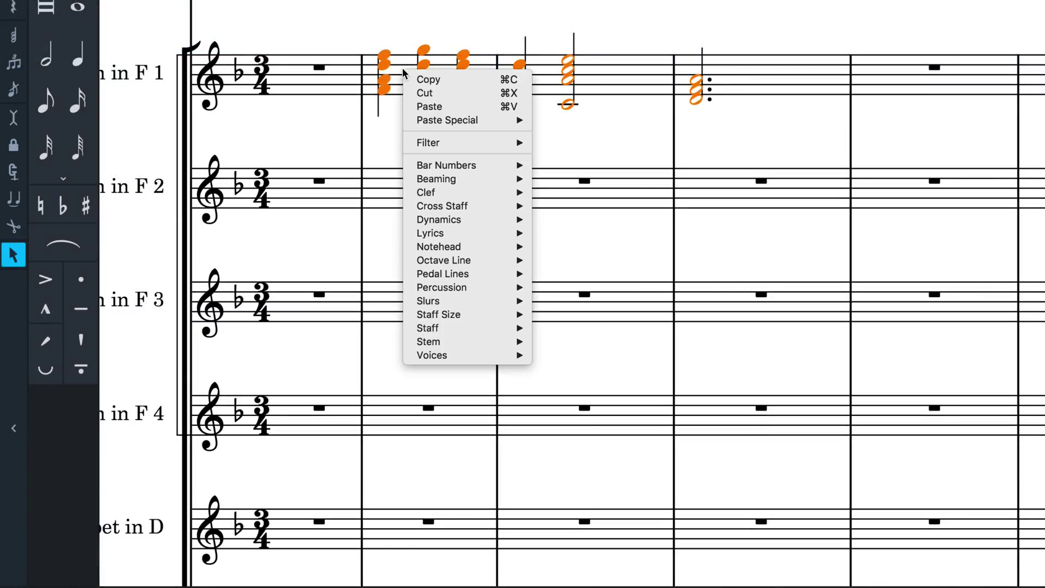
{"action": "left_click", "coordinate": [412, 78]}
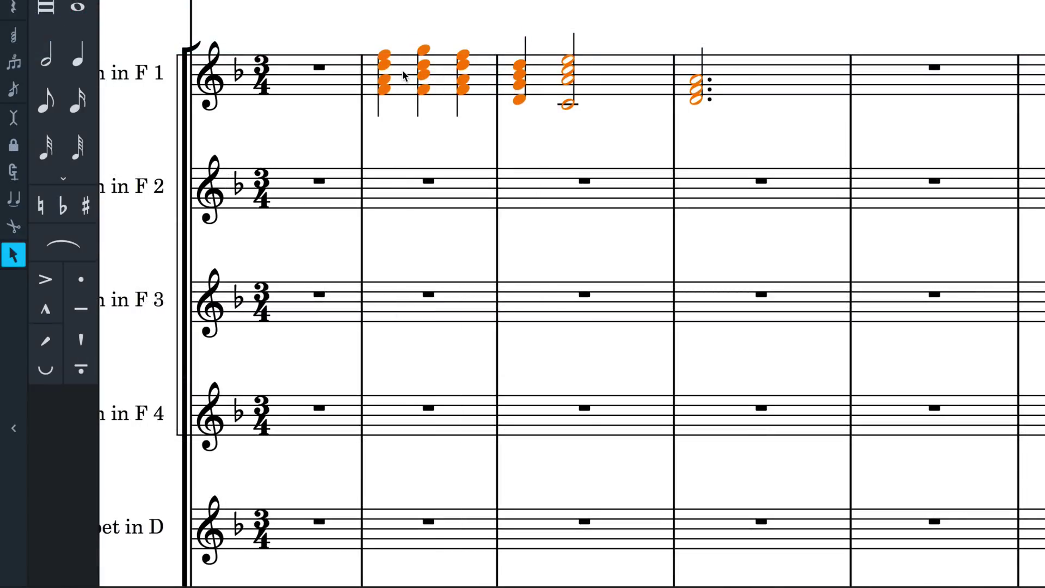
{"action": "left_click", "coordinate": [403, 75]}
{"action": "left_click", "coordinate": [393, 409], "text": "shift"}
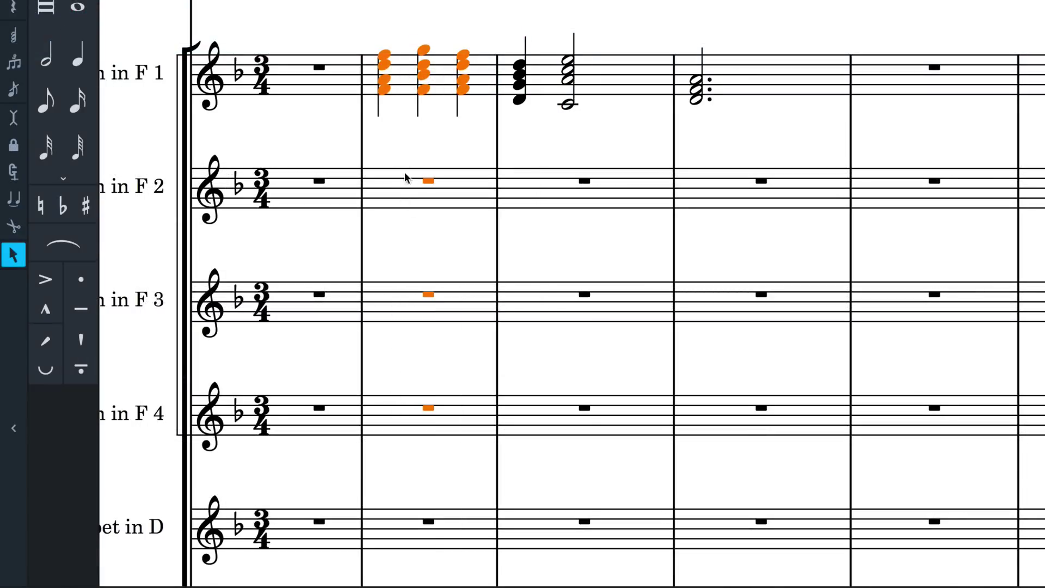
{"action": "right_click", "coordinate": [400, 77]}
{"action": "mouse_move", "coordinate": [469, 132]}
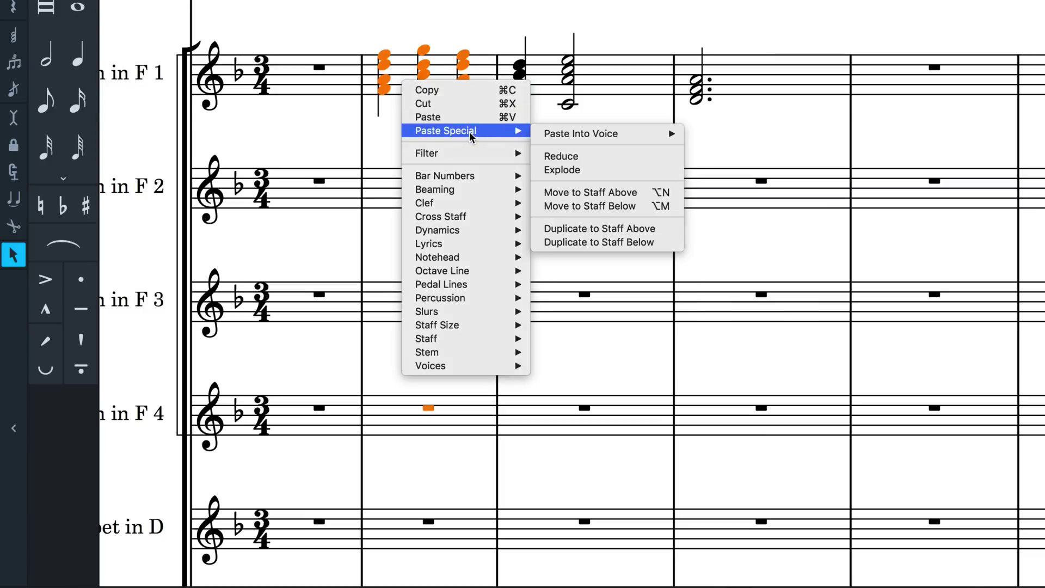
{"action": "left_click", "coordinate": [560, 170]}
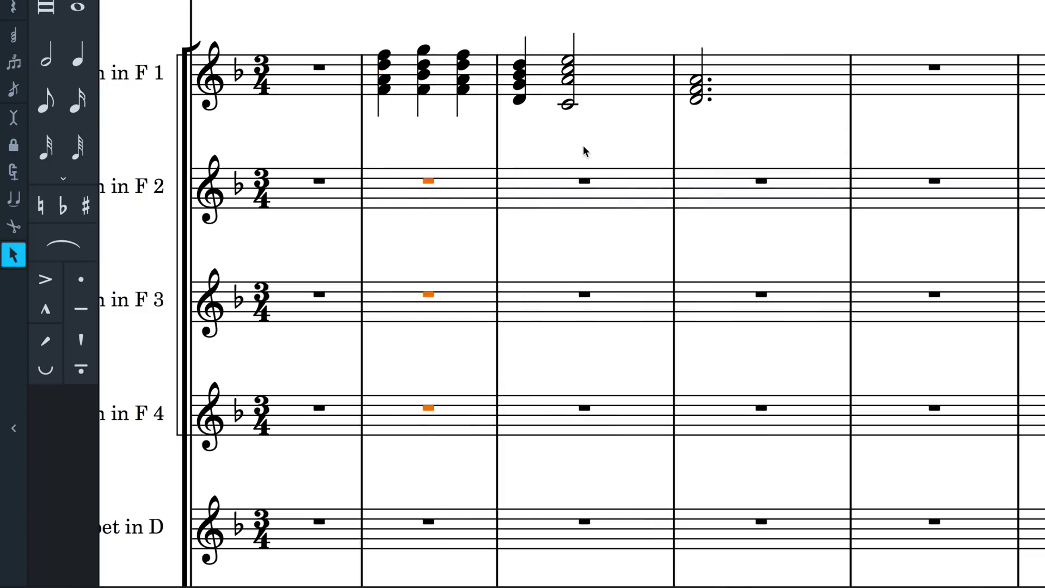
{"action": "key", "text": "Escape"}
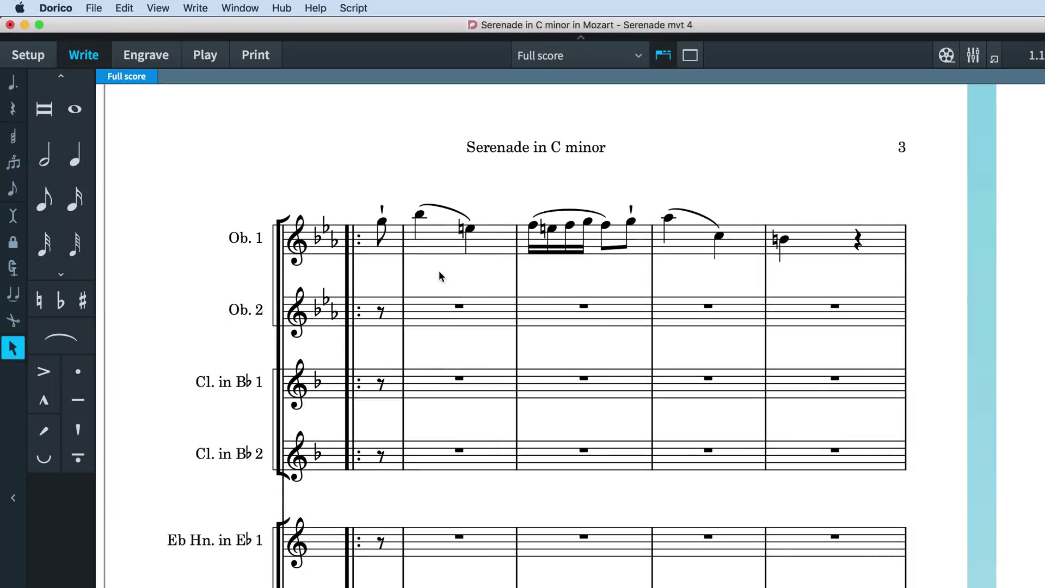
{"action": "left_click_drag", "start_coordinate": [360, 187], "coordinate": [839, 296]}
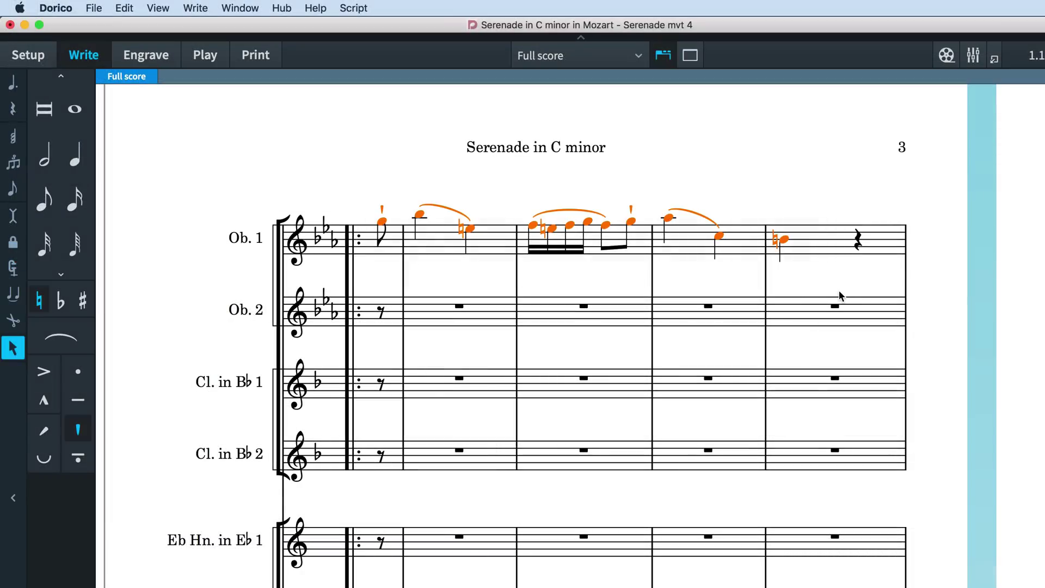
{"action": "right_click", "coordinate": [383, 156]}
{"action": "mouse_move", "coordinate": [437, 202]}
{"action": "mouse_move", "coordinate": [616, 212]}
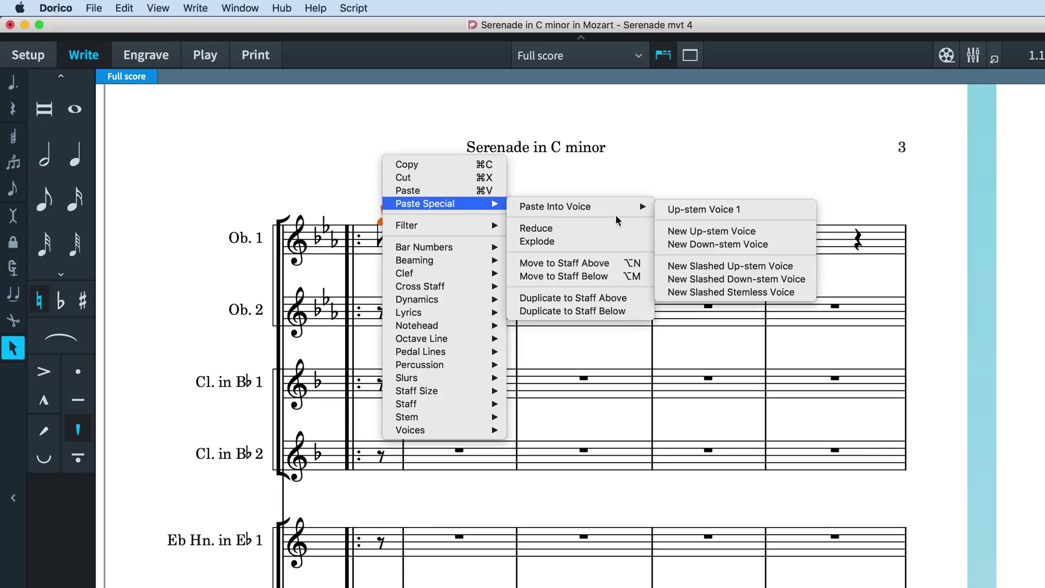
{"action": "left_click", "coordinate": [643, 276]}
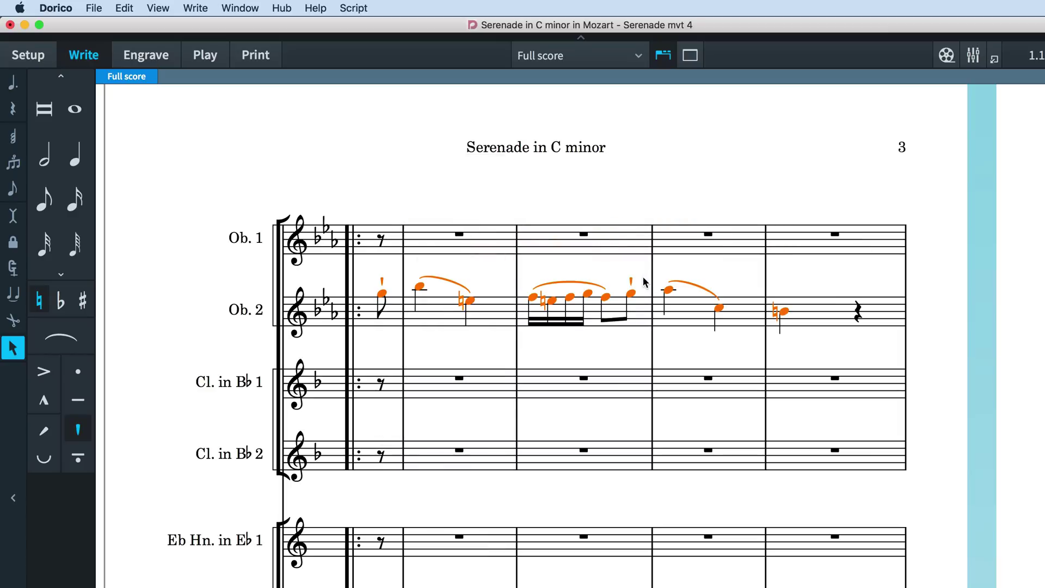
{"action": "right_click", "coordinate": [477, 187]}
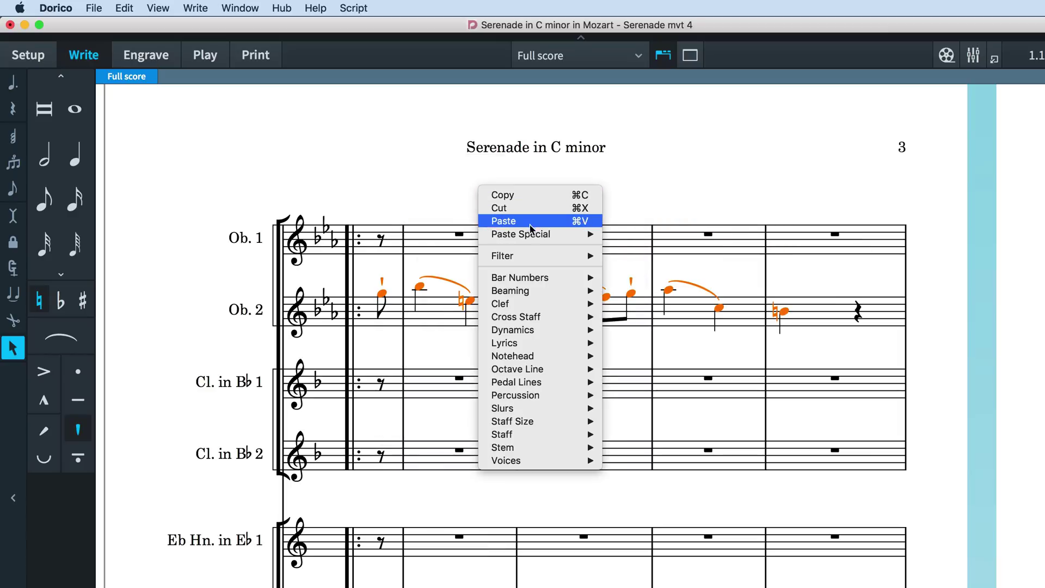
{"action": "mouse_move", "coordinate": [533, 234]}
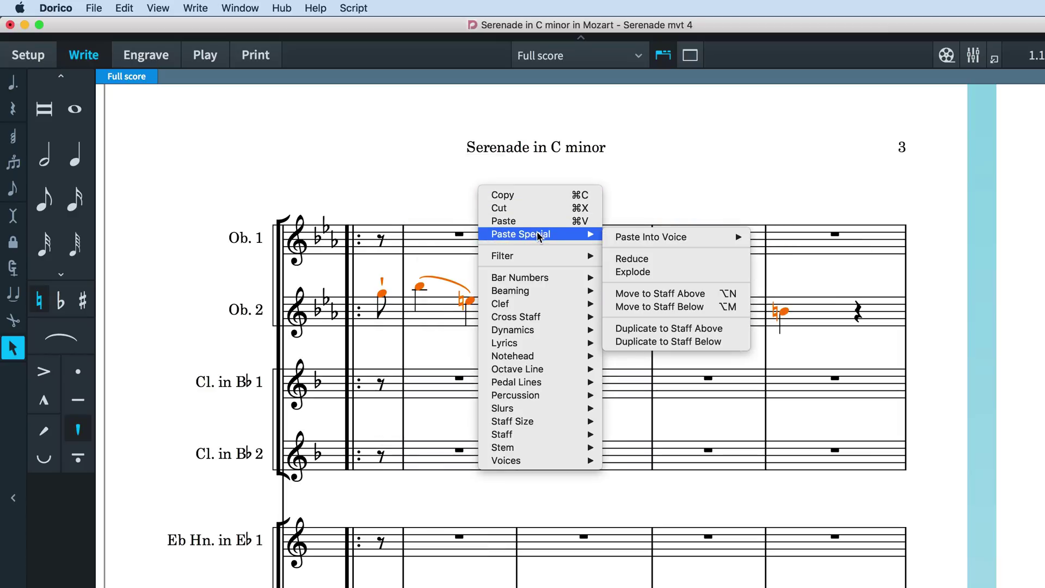
{"action": "left_click", "coordinate": [743, 297]}
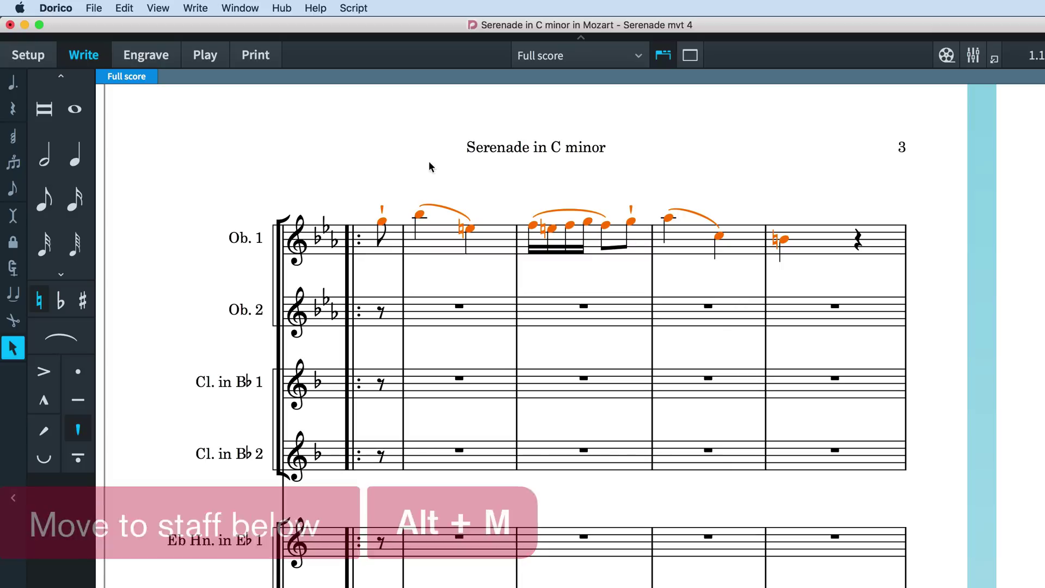
Duplicate the Ob. 1 passage to Ob. 2, then move that copy down to Cl. in B♭ 1
{"action": "right_click", "coordinate": [406, 159]}
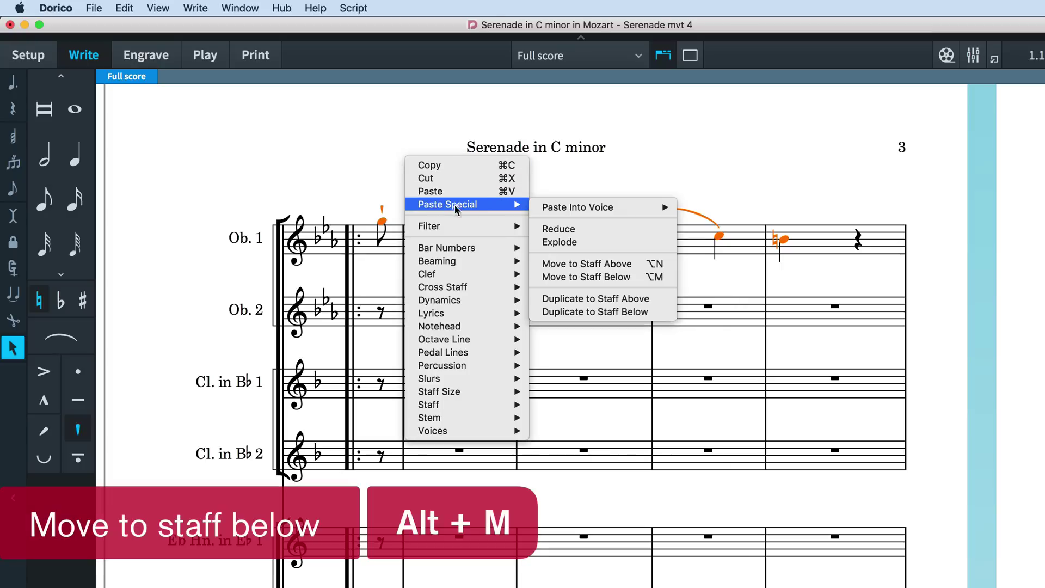
{"action": "left_click", "coordinate": [670, 311]}
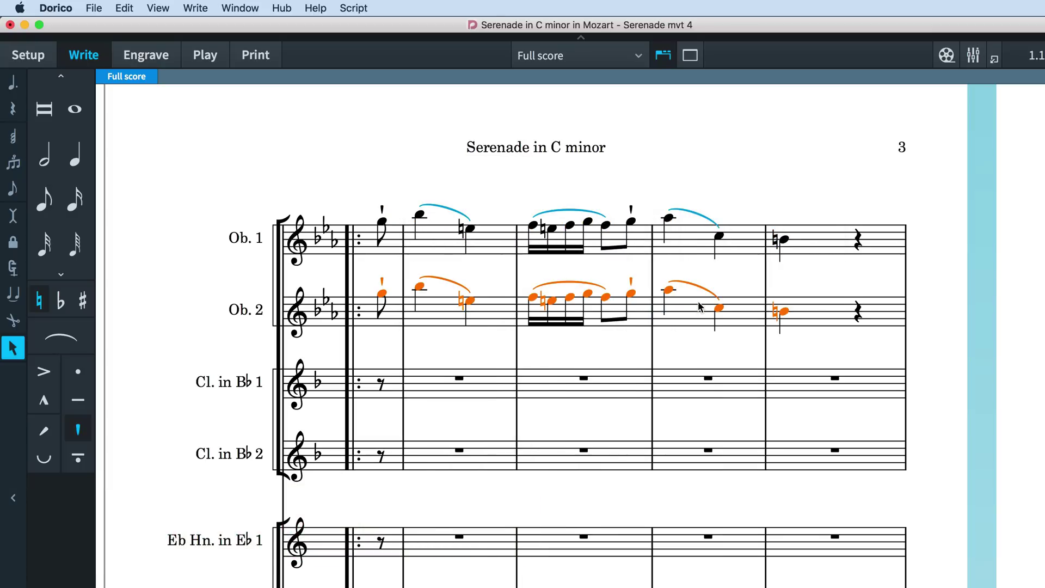
{"action": "right_click", "coordinate": [661, 194]}
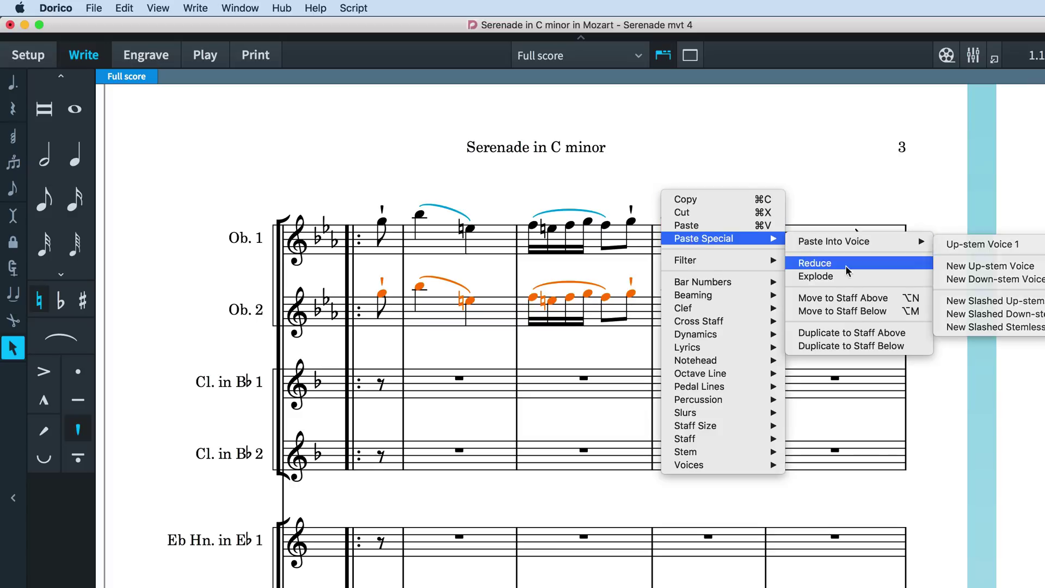
{"action": "left_click", "coordinate": [847, 306]}
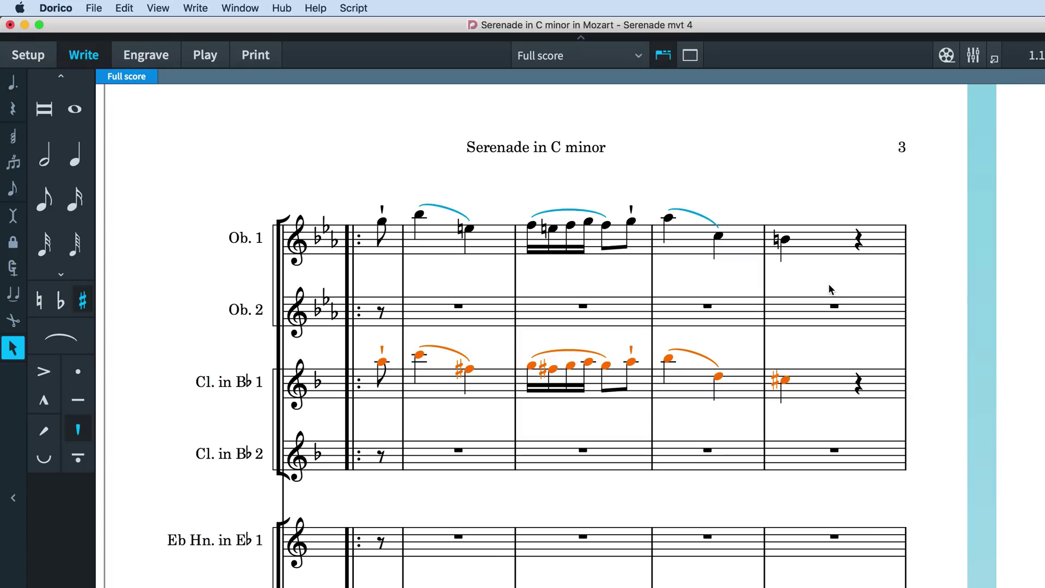
{"action": "key", "text": "Escape"}
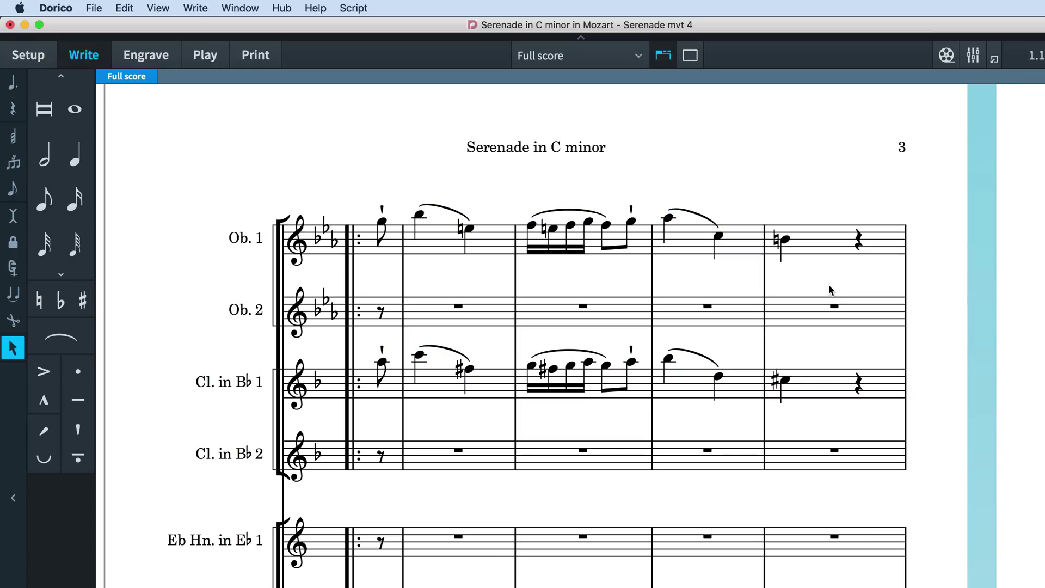
Open Dorico > Preferences and move the window up and to the left
{"action": "left_click", "coordinate": [64, 10]}
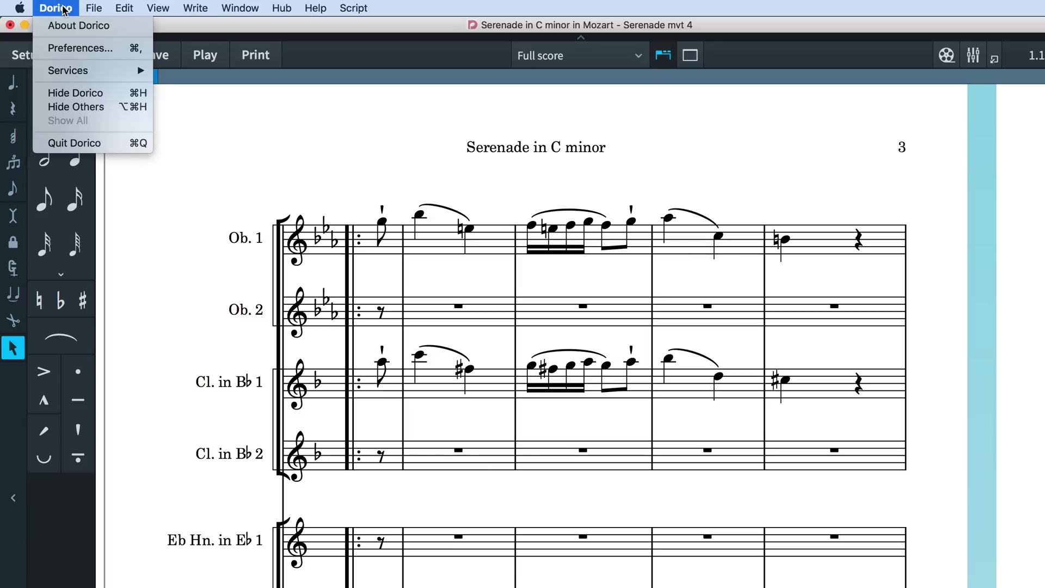
{"action": "left_click", "coordinate": [123, 55]}
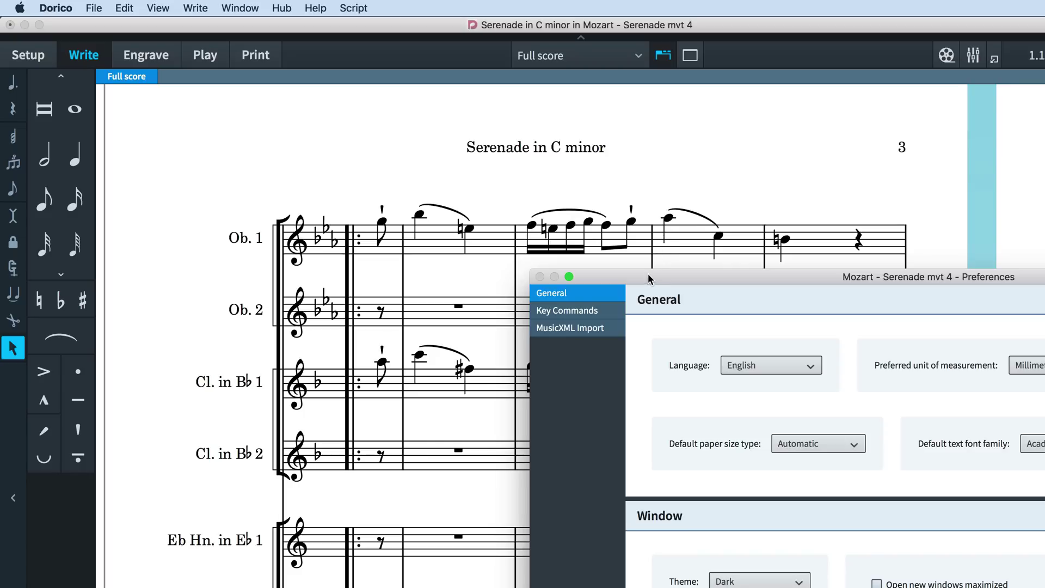
{"action": "left_click_drag", "start_coordinate": [647, 276], "coordinate": [269, 67]}
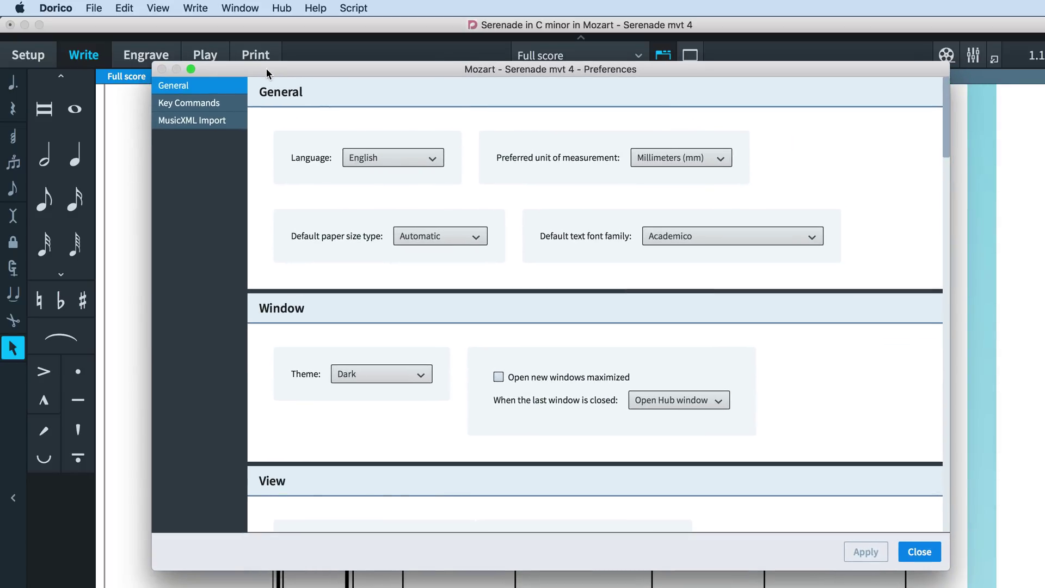
In Key Commands, expand Selection and Navigation and select Duplicate to Staff Above and Below
{"action": "left_click", "coordinate": [229, 102]}
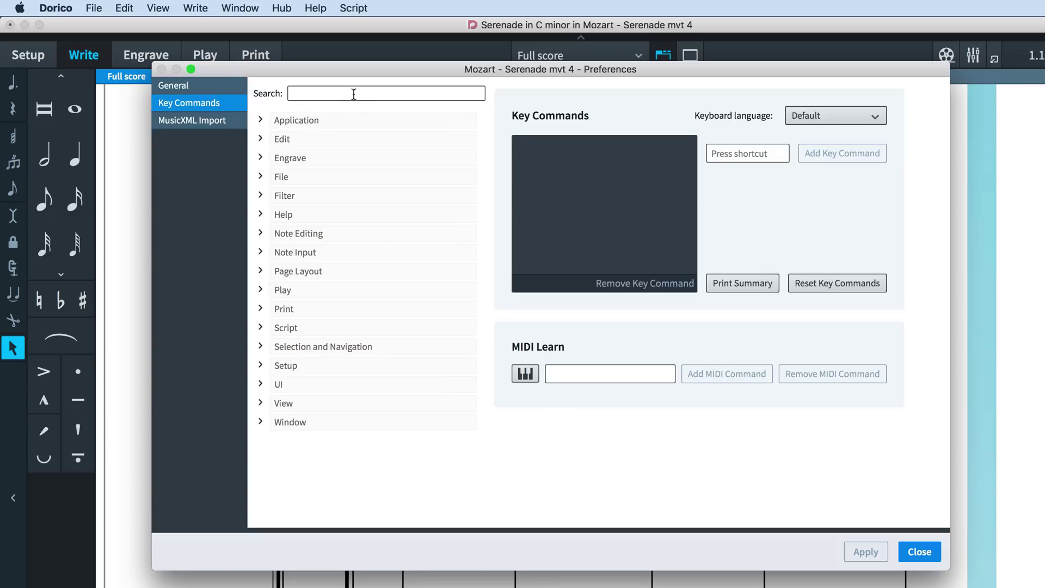
{"action": "left_click", "coordinate": [338, 347]}
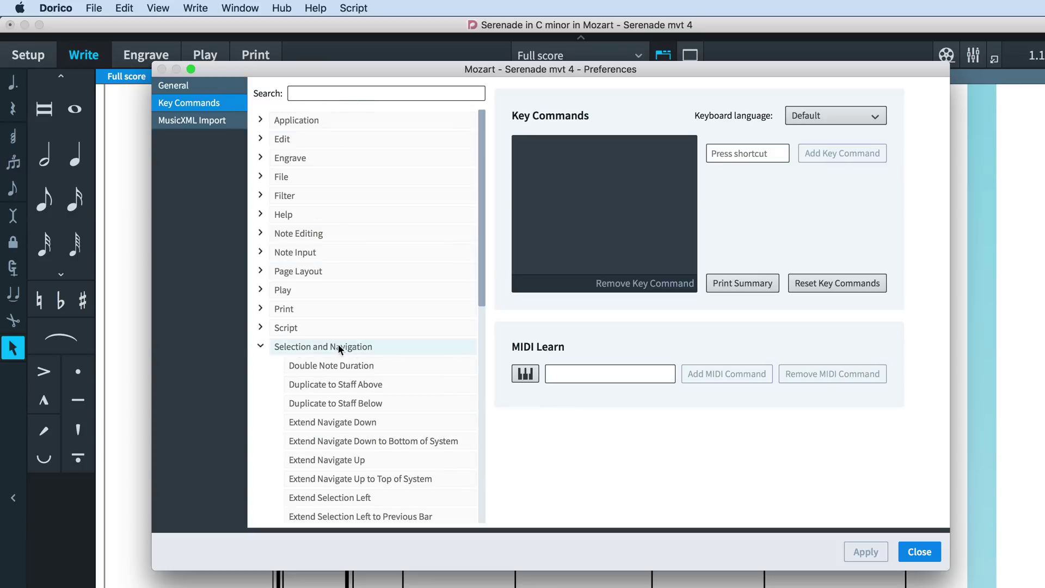
{"action": "left_click_drag", "start_coordinate": [479, 298], "coordinate": [477, 359]}
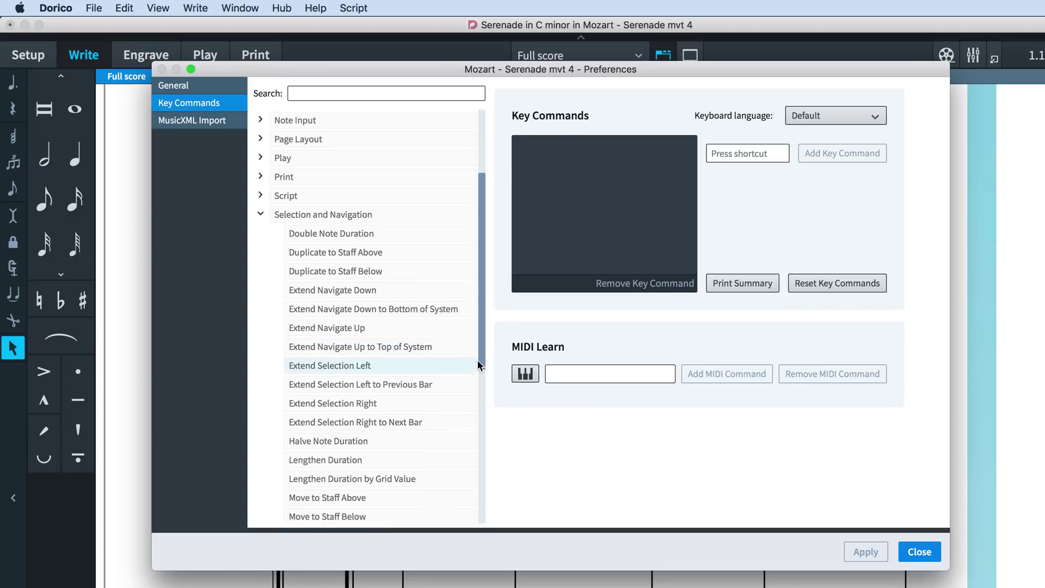
{"action": "left_click", "coordinate": [393, 253]}
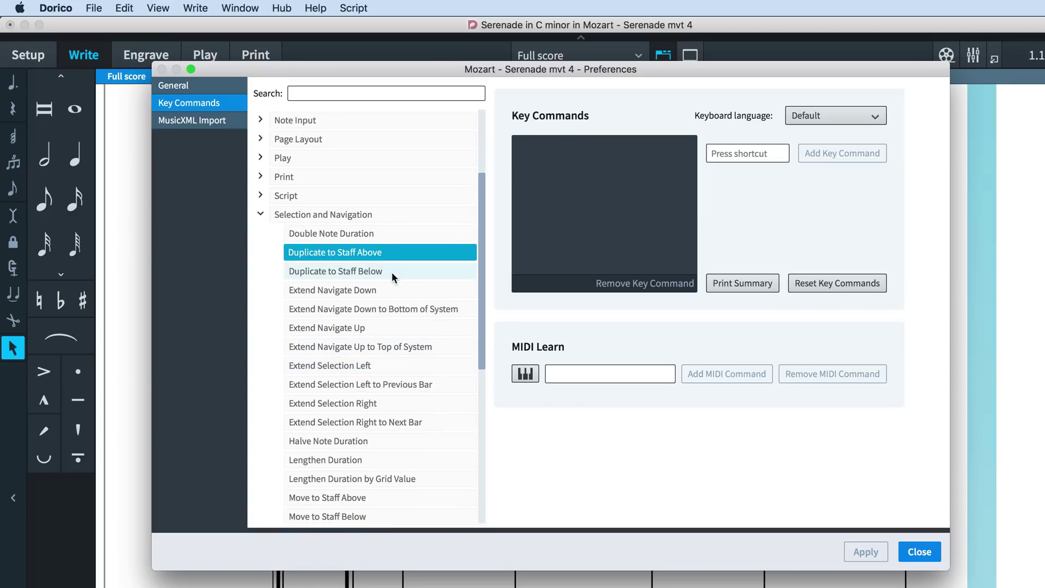
{"action": "left_click", "coordinate": [391, 272]}
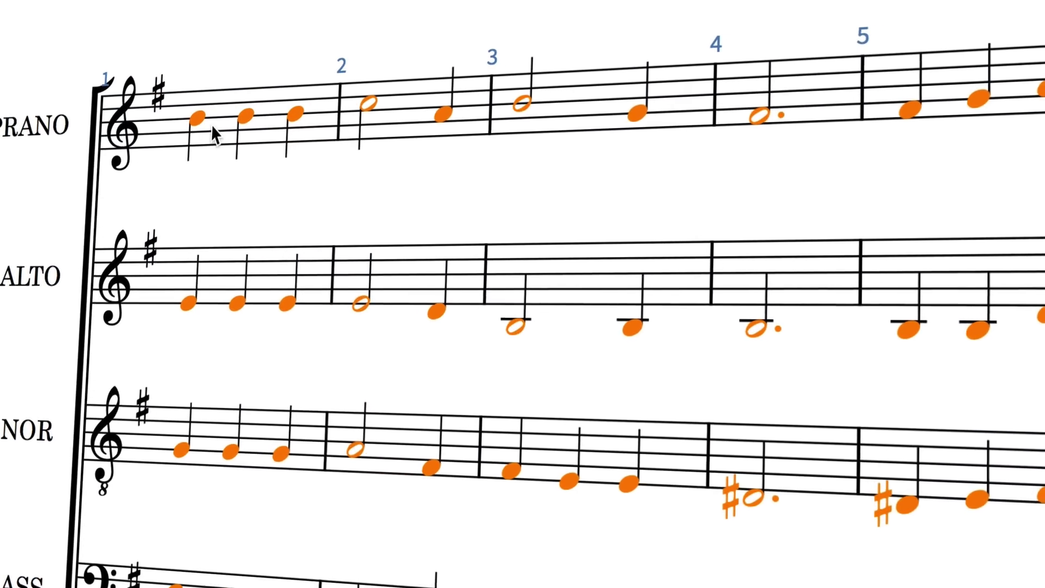
Use Paste Special > Reduce to put the copied choir parts onto the Piano staves
{"action": "right_click", "coordinate": [220, 131]}
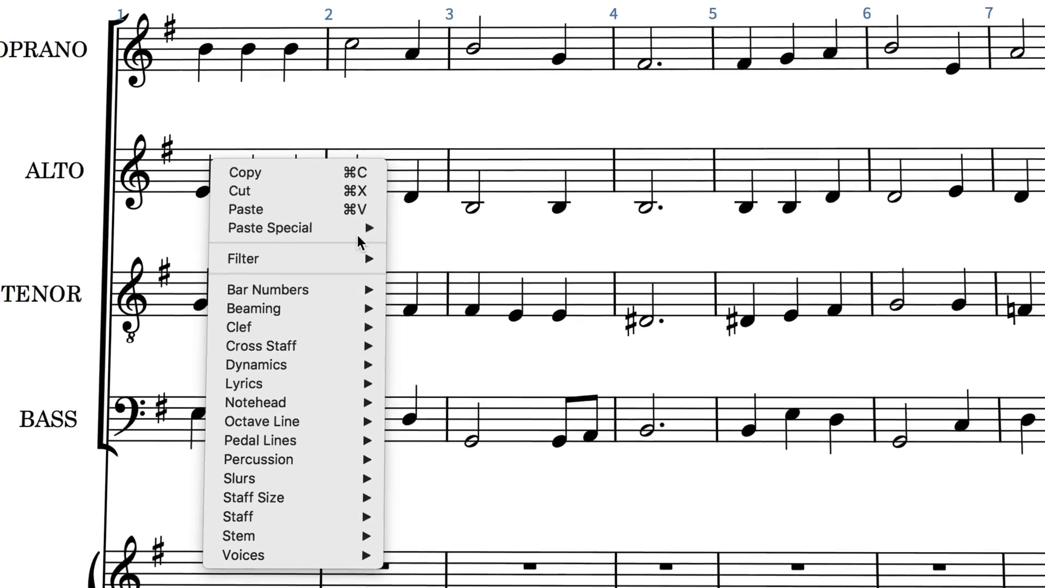
{"action": "mouse_move", "coordinate": [360, 216]}
{"action": "left_click", "coordinate": [421, 229]}
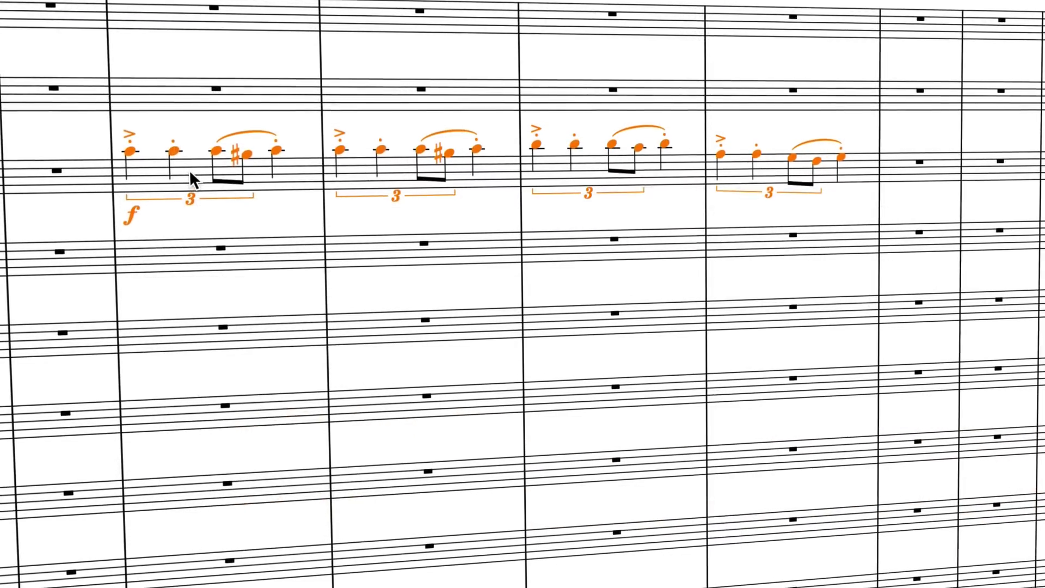
Copy the triplet passage and paste it into the rests of the five staves below
{"action": "right_click", "coordinate": [191, 166]}
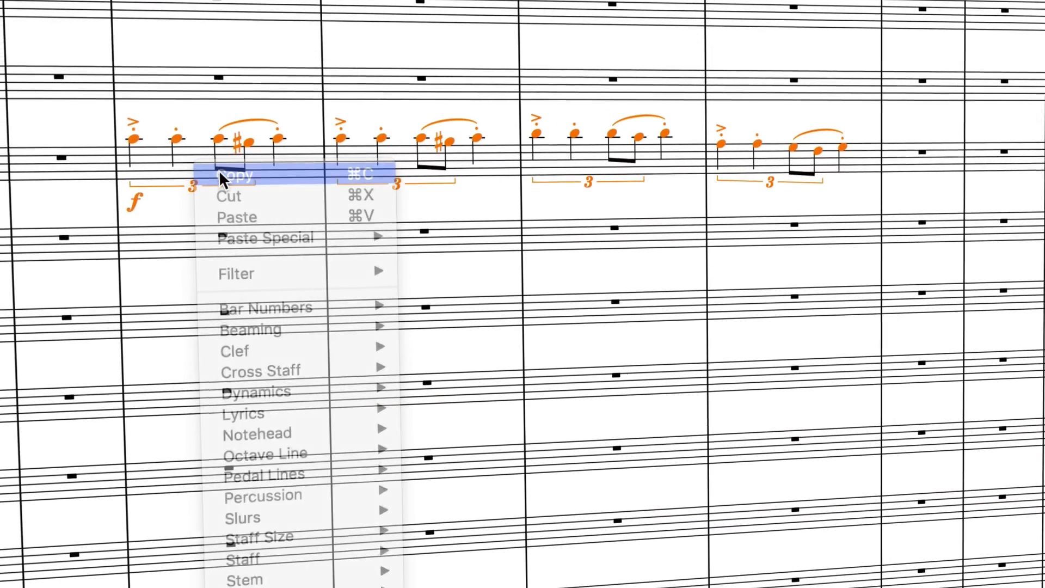
{"action": "left_click", "coordinate": [221, 178]}
{"action": "left_click", "coordinate": [221, 233]}
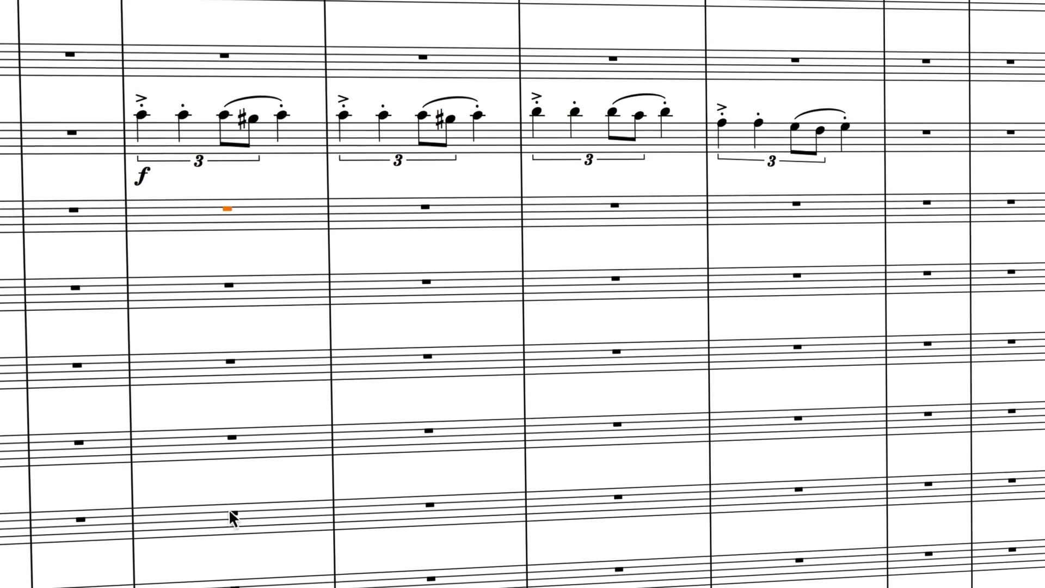
{"action": "left_click", "coordinate": [233, 521], "text": "shift"}
{"action": "right_click", "coordinate": [170, 213]}
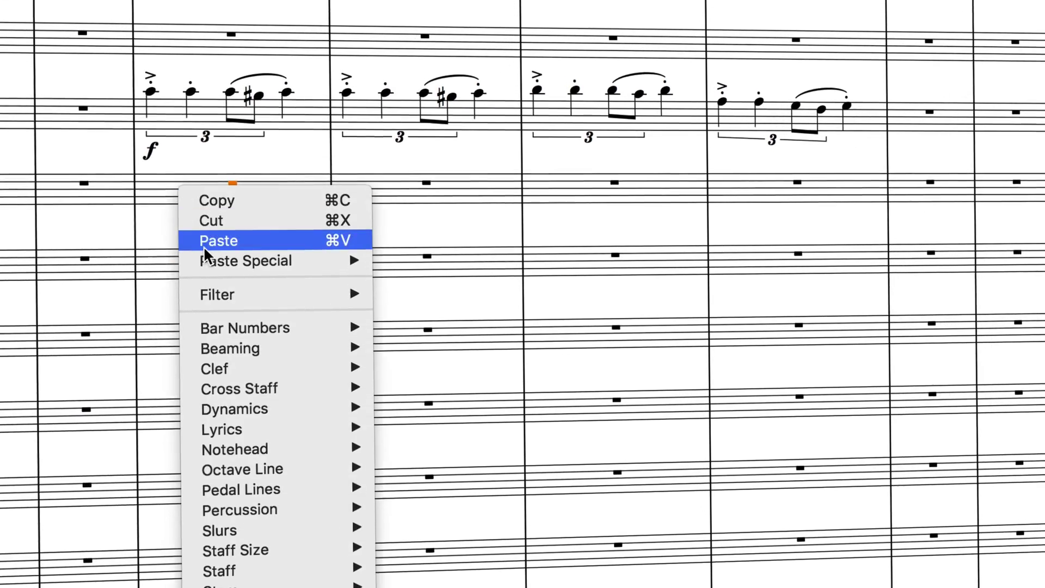
{"action": "left_click", "coordinate": [206, 247]}
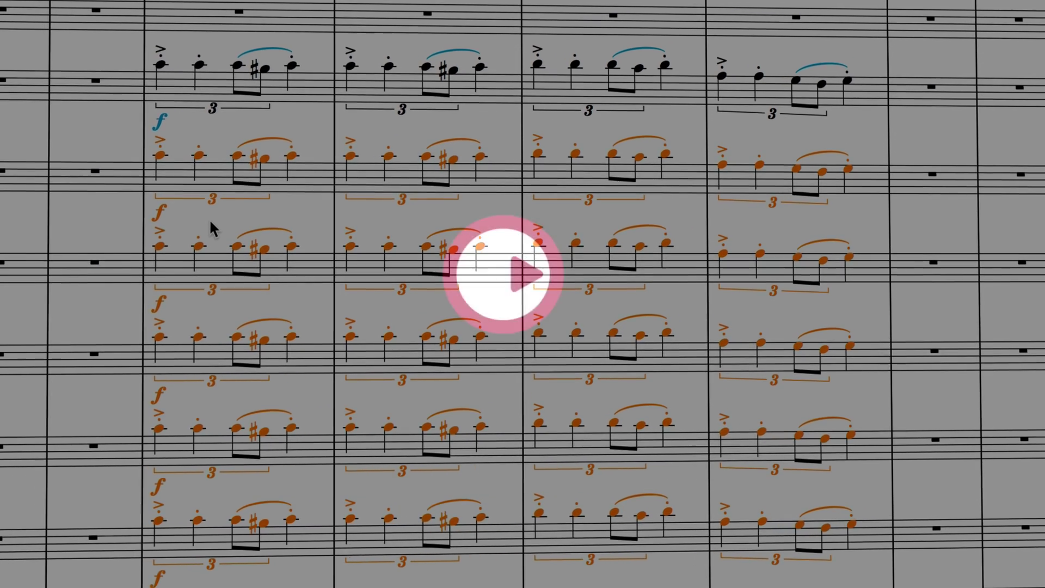